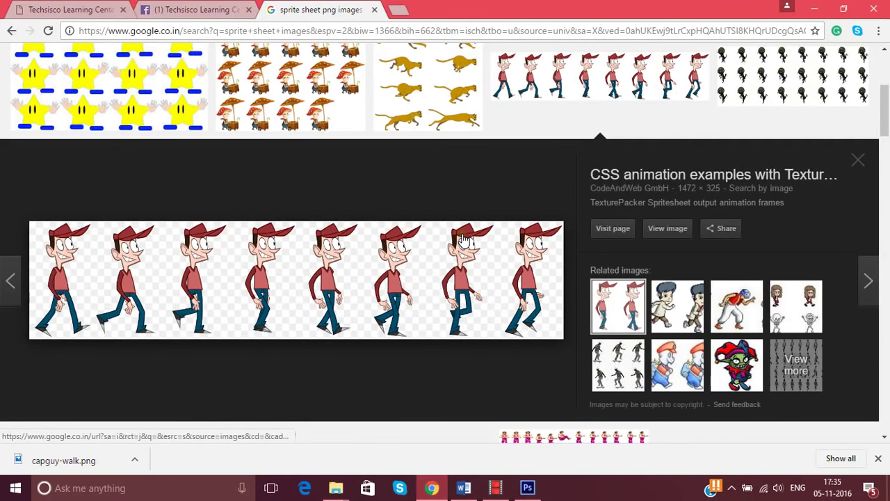
# Step: Leave Chrome and bring up the File Explorer windows from the taskbar
pyautogui.click(336, 489)
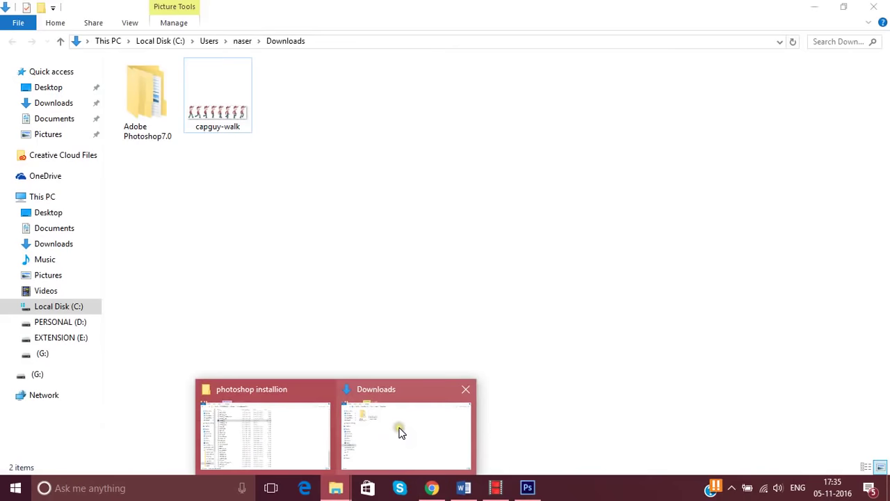
# Step: Open capguy-walk.png from the Downloads folder in Photoshop by dragging it in
pyautogui.click(400, 431)
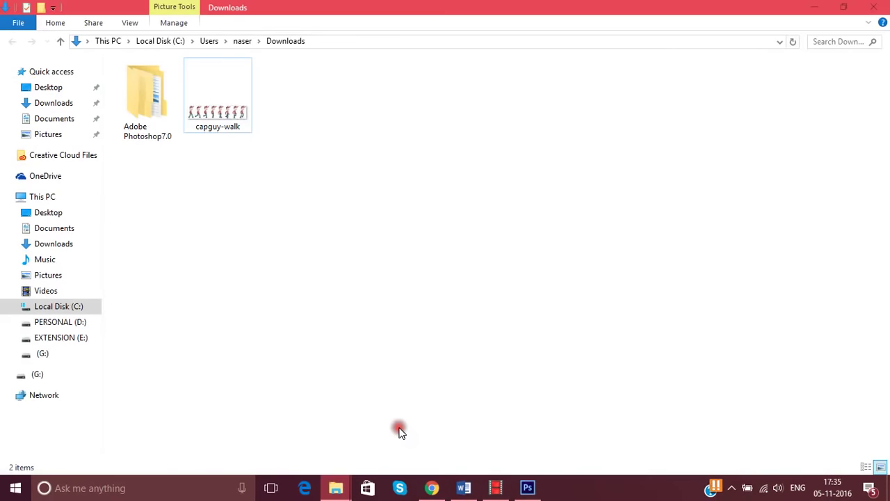
pyautogui.click(229, 113)
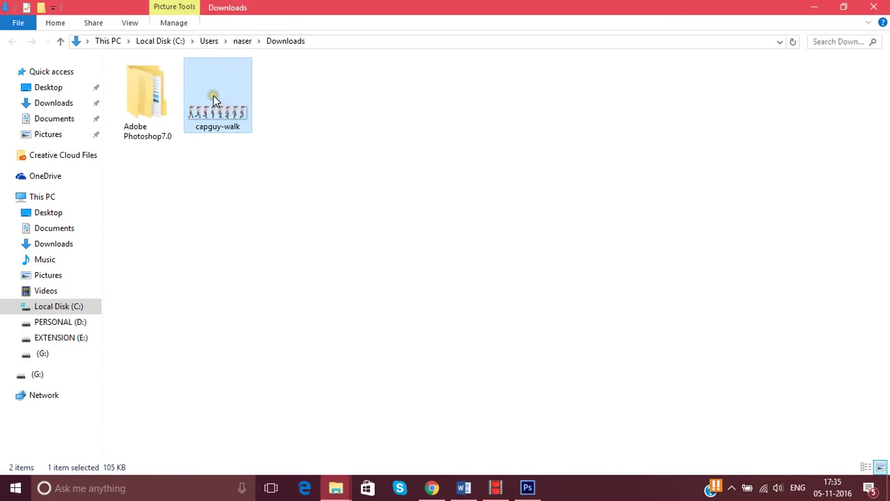
pyautogui.moveTo(214, 101)
pyautogui.mouseDown()
pyautogui.moveTo(511, 431)
pyautogui.moveTo(401, 243)
pyautogui.mouseUp()
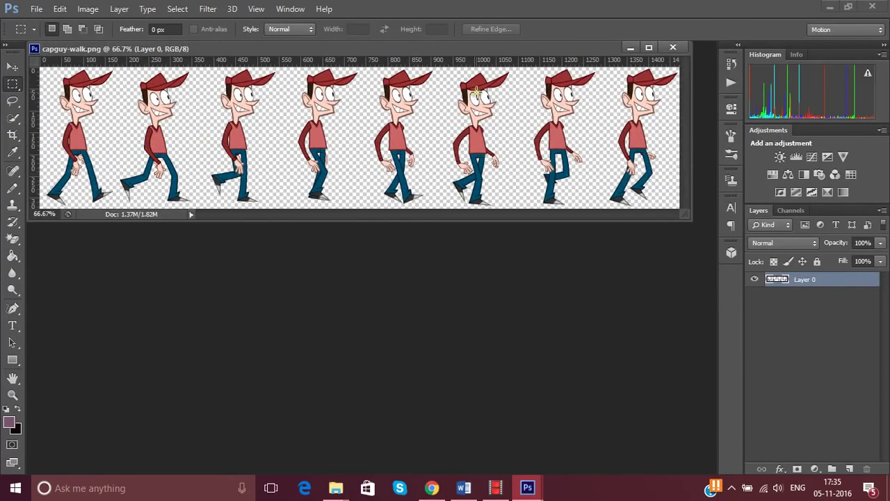
# Step: Dock the floating capguy-walk.png window as a workspace tab
pyautogui.moveTo(425, 52); pyautogui.dragTo(456, 44)
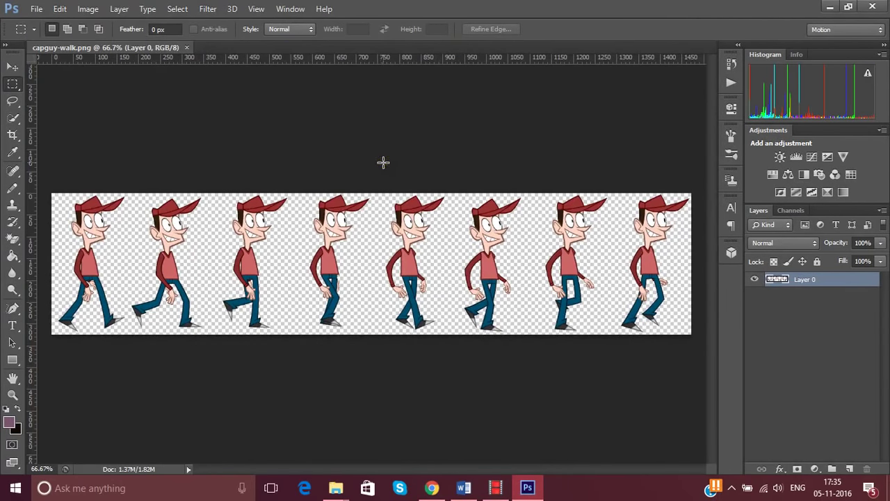
# Step: Create a new 500 × 400 px, 72 ppi, white-background document named GIF IMAGE
pyautogui.click(36, 10)
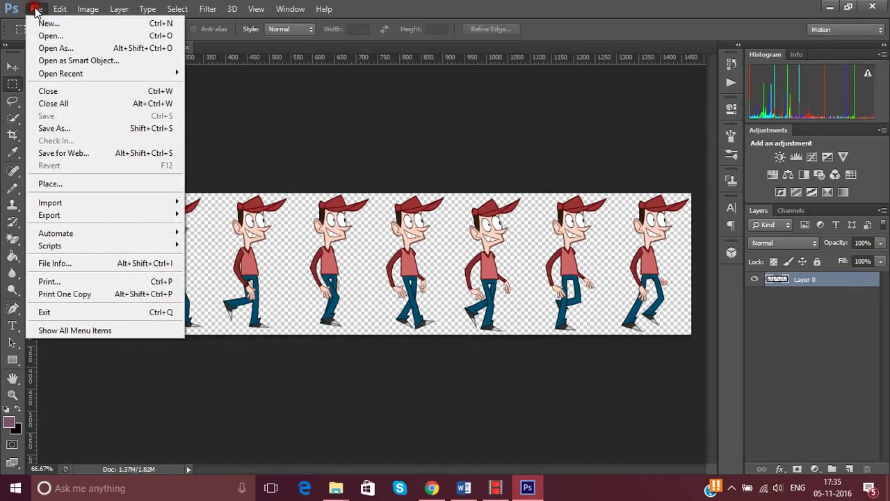
pyautogui.click(83, 25)
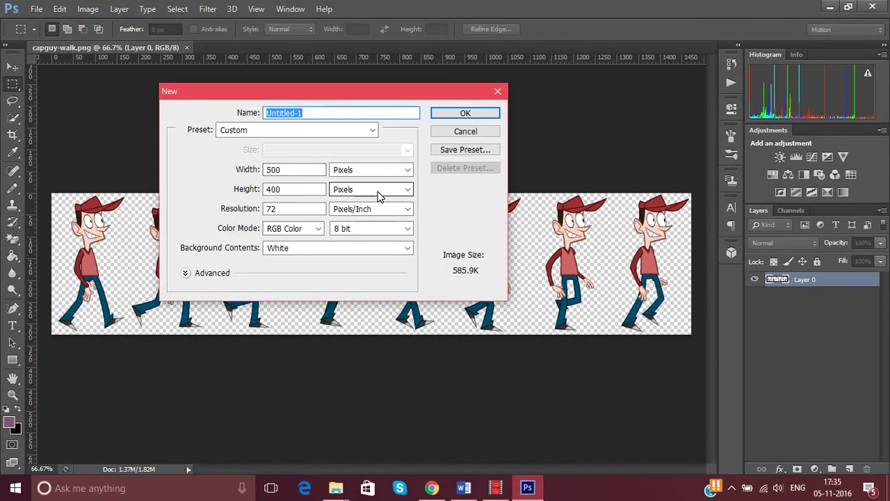
pyautogui.click(410, 171)
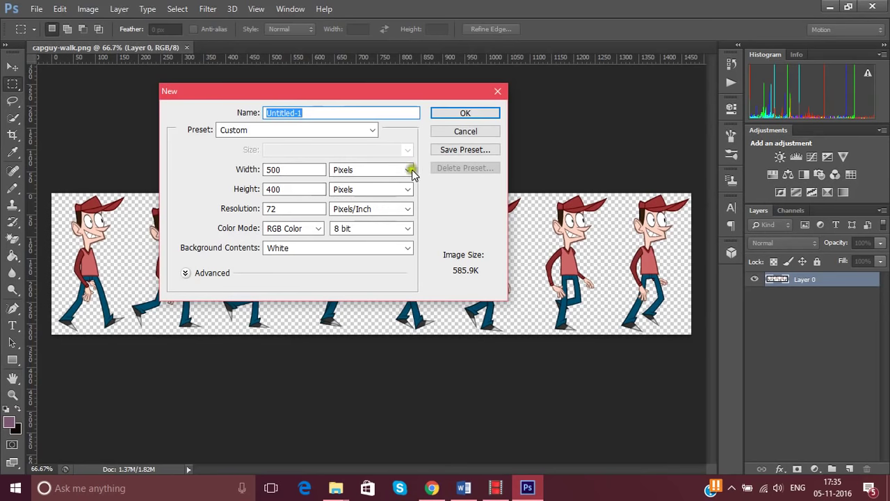
pyautogui.click(409, 172)
pyautogui.click(408, 173)
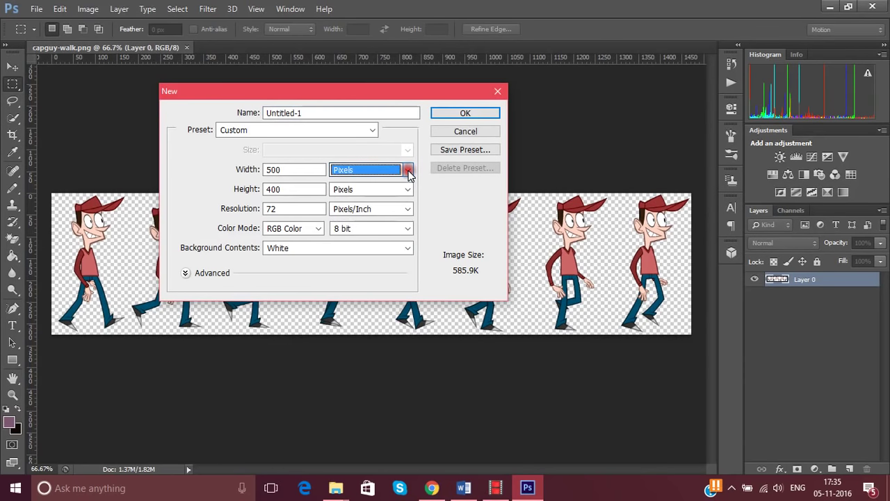
pyautogui.click(409, 191)
pyautogui.click(409, 190)
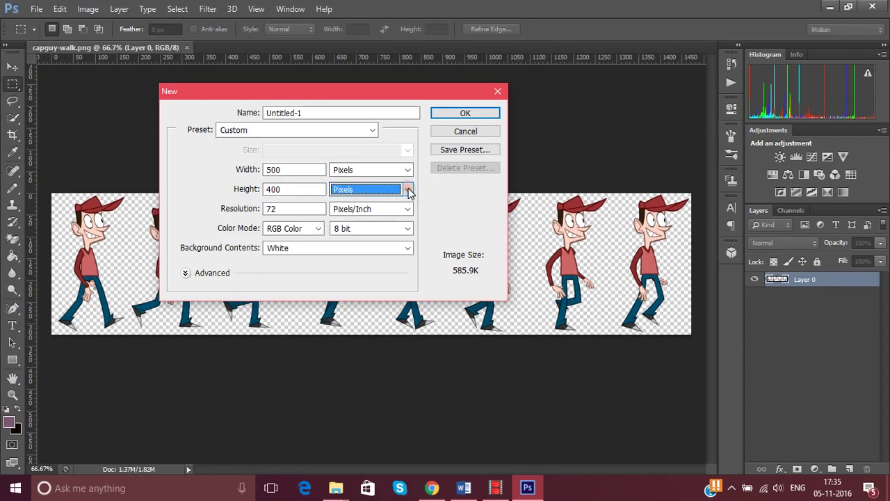
pyautogui.click(318, 113)
pyautogui.press('BackSpace')
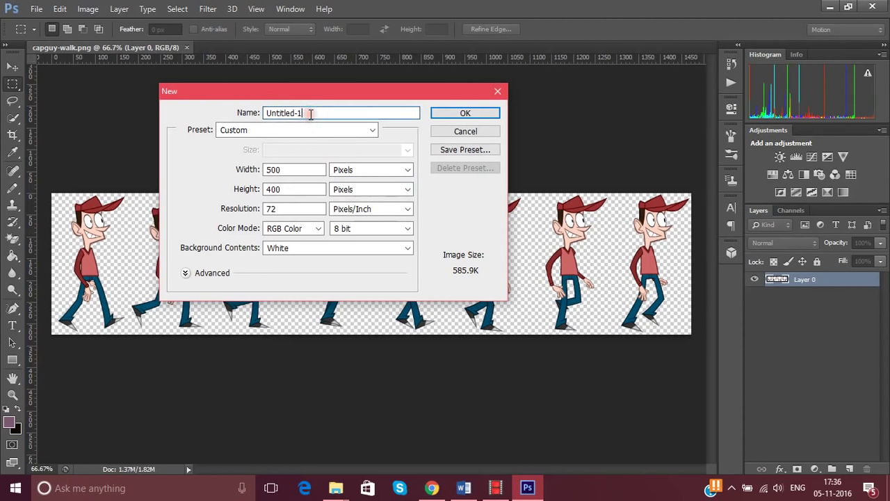
pyautogui.press('BackSpace')
pyautogui.press('BackSpace')
pyautogui.press('BackSpace')
pyautogui.write('GIF IMAGE')
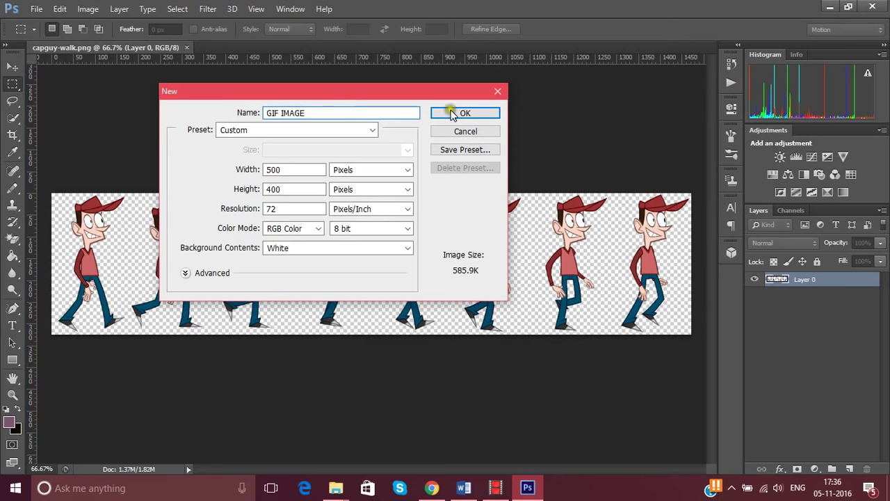
pyautogui.click(456, 113)
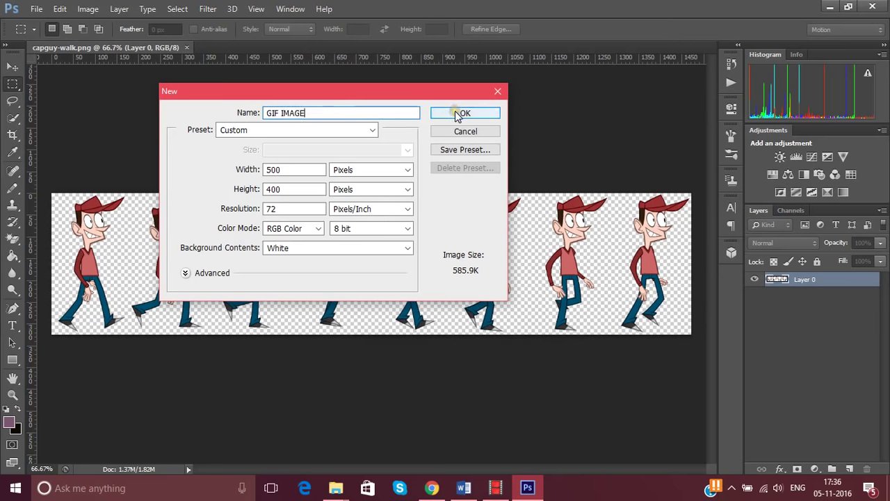
pyautogui.click(457, 114)
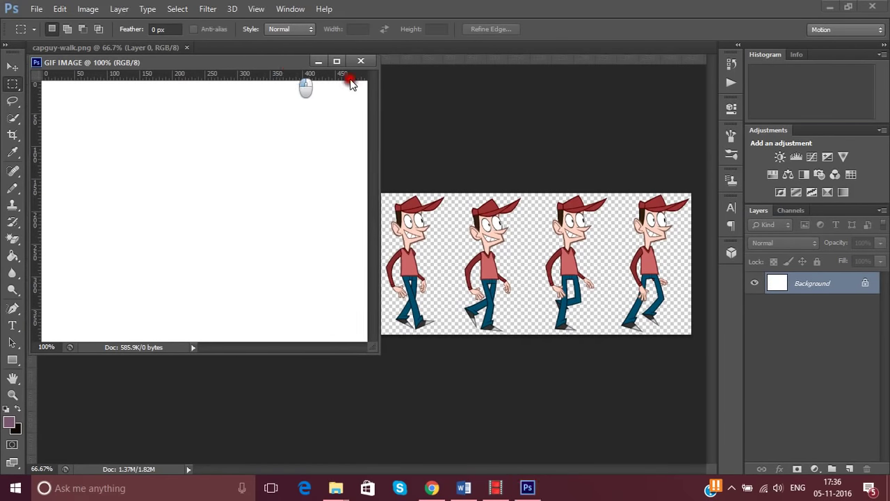
# Step: Dock GIF IMAGE as a tab, unlock its background as Layer 0, and return to capguy-walk.png
pyautogui.moveTo(256, 63); pyautogui.dragTo(453, 47)
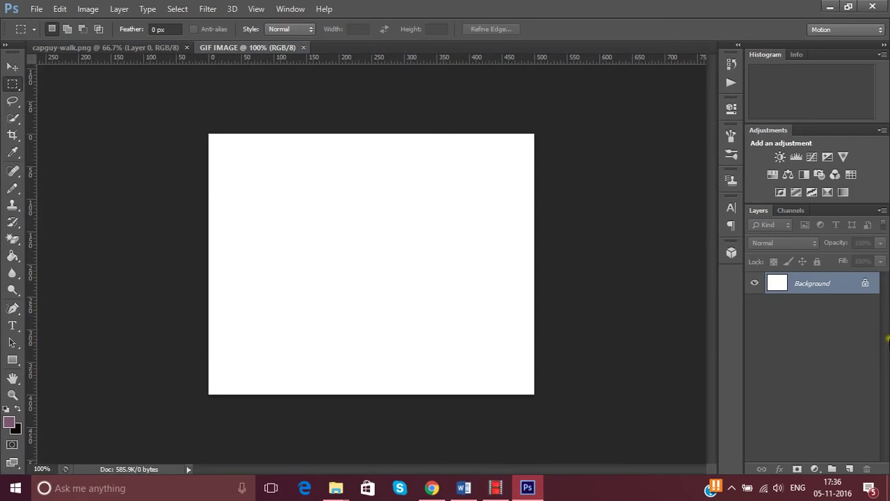
pyautogui.doubleClick(864, 283)
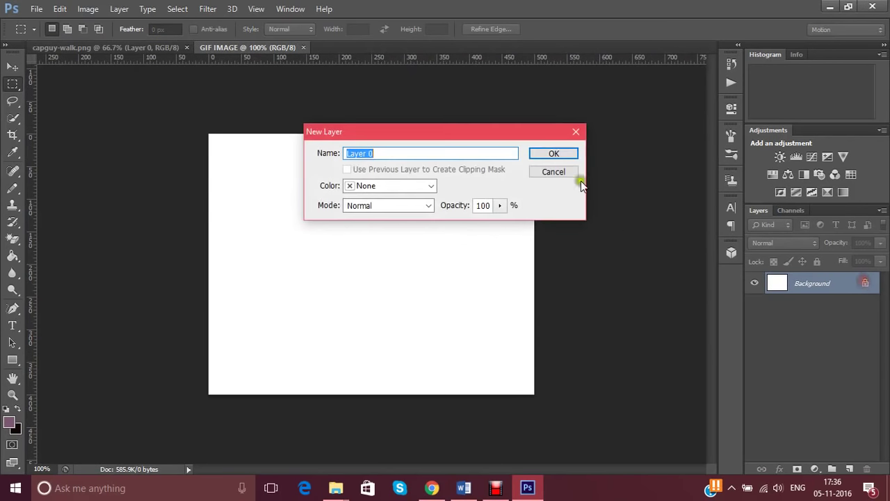
pyautogui.click(557, 153)
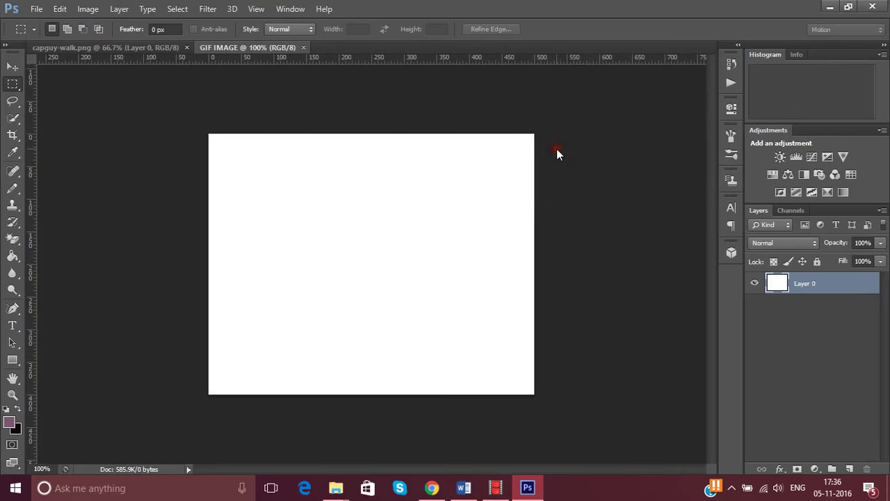
pyautogui.click(133, 44)
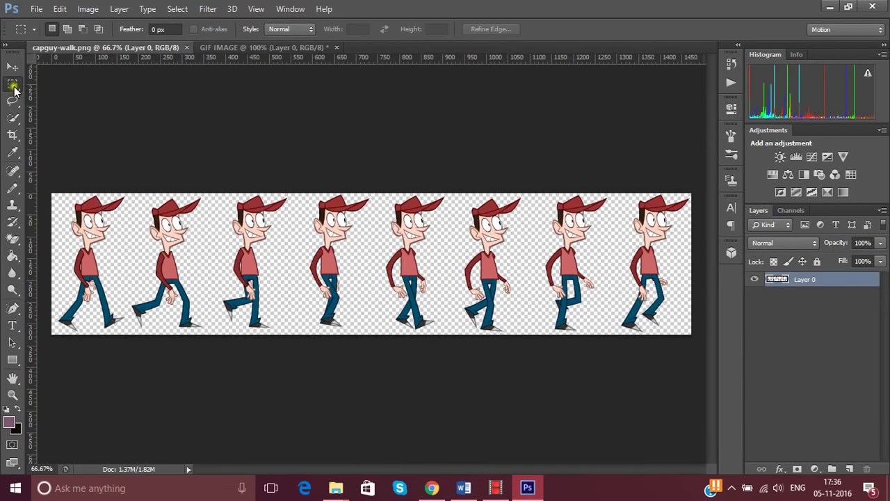
# Step: Marquee-select the first walking figure on the sprite sheet and crop to it
pyautogui.click(13, 88)
pyautogui.click(72, 89)
pyautogui.moveTo(44, 185); pyautogui.dragTo(129, 341)
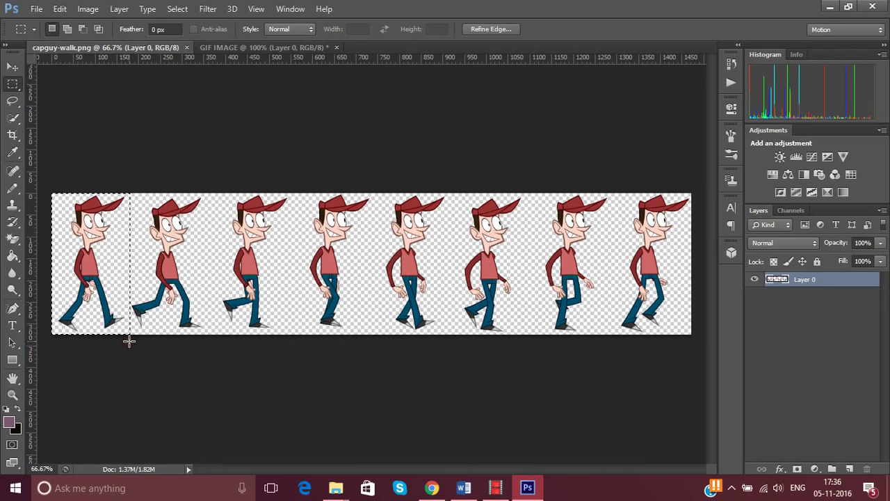
pyautogui.click(88, 9)
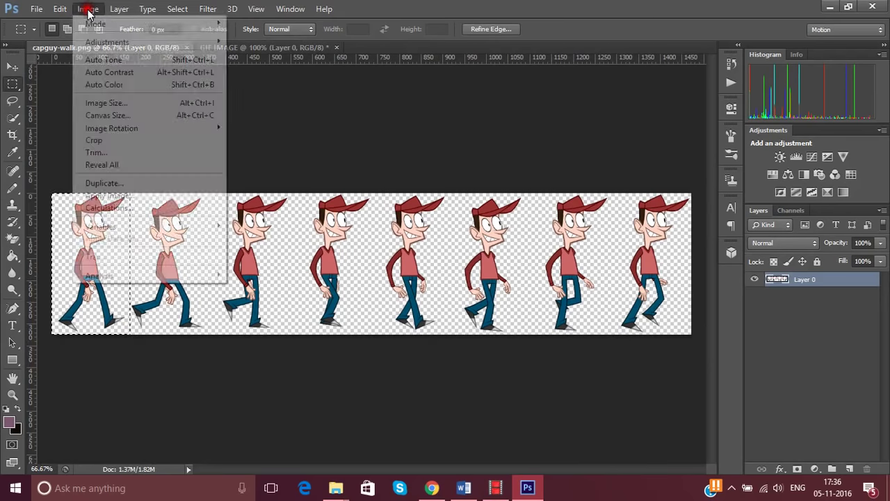
pyautogui.click(124, 144)
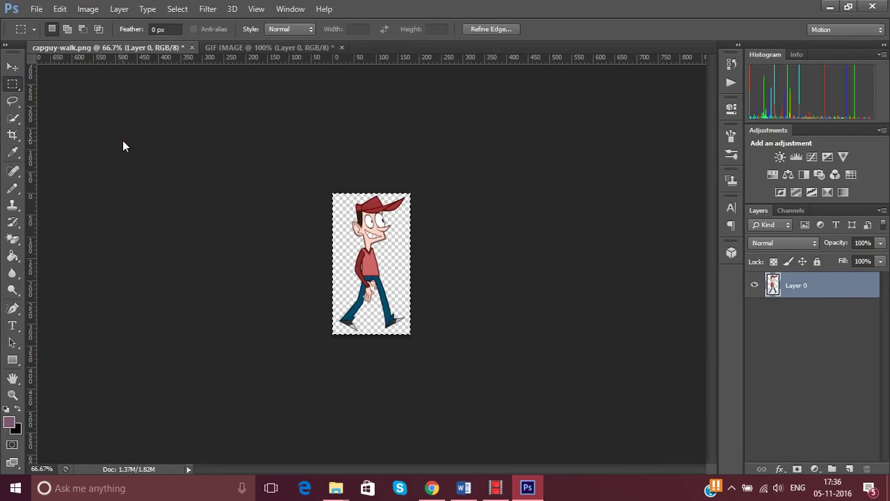
# Step: Move the cropped figure into GIF IMAGE as Layer 1, returning to capguy-walk.png
pyautogui.click(13, 67)
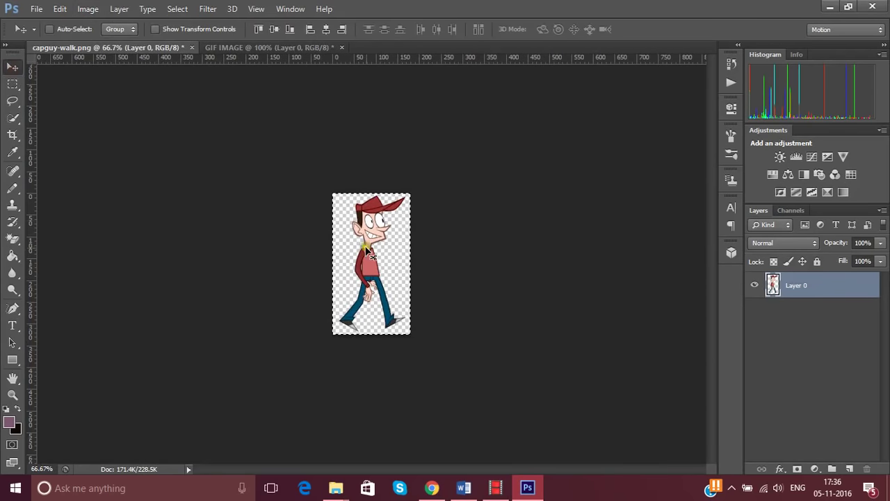
pyautogui.moveTo(355, 248)
pyautogui.mouseDown()
pyautogui.moveTo(283, 75)
pyautogui.moveTo(342, 263)
pyautogui.moveTo(368, 261)
pyautogui.mouseUp()
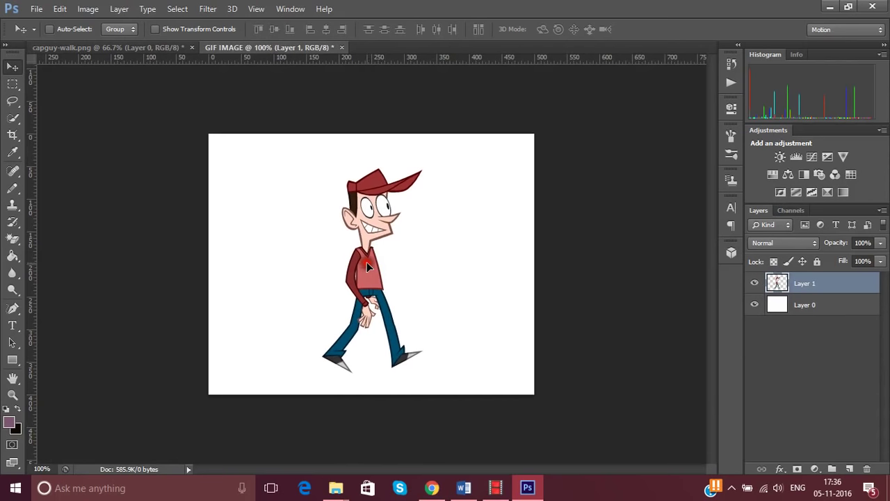
pyautogui.click(119, 48)
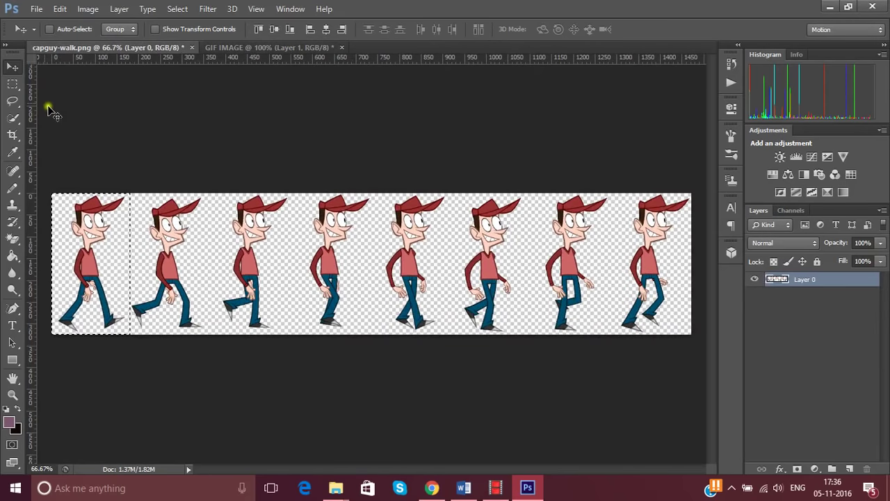
# Step: Shift the rectangular selection onto the second figure and crop the sheet to it
pyautogui.click(14, 83)
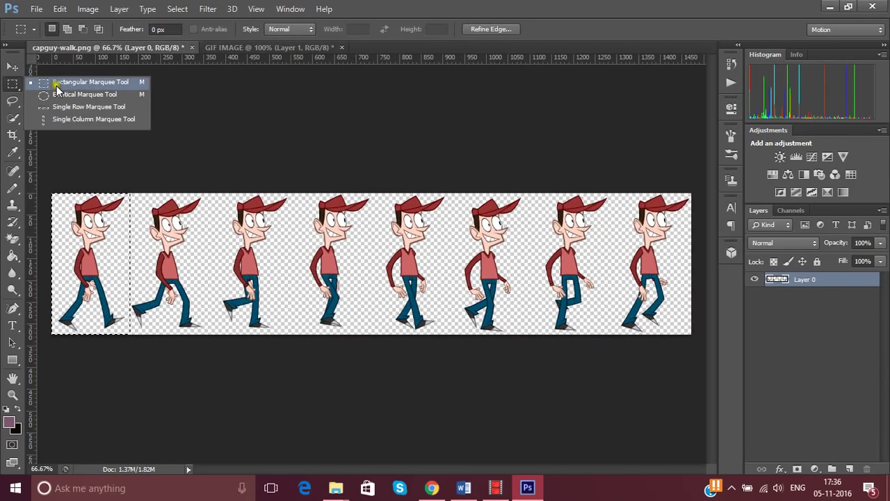
pyautogui.click(56, 85)
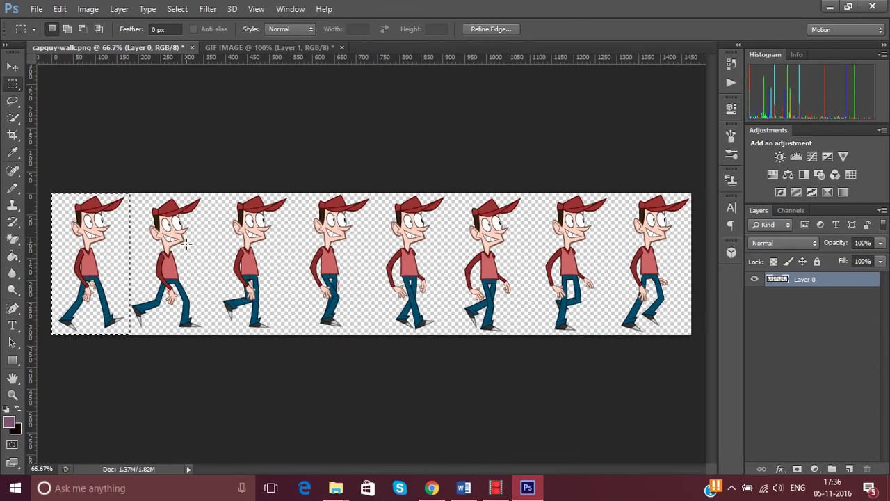
pyautogui.hotkey('shift', 'Right')
pyautogui.hotkey('shift', 'Right')
pyautogui.hotkey('shift', 'Right')
pyautogui.hotkey('shift', 'Right')
pyautogui.hotkey('shift', 'Right')
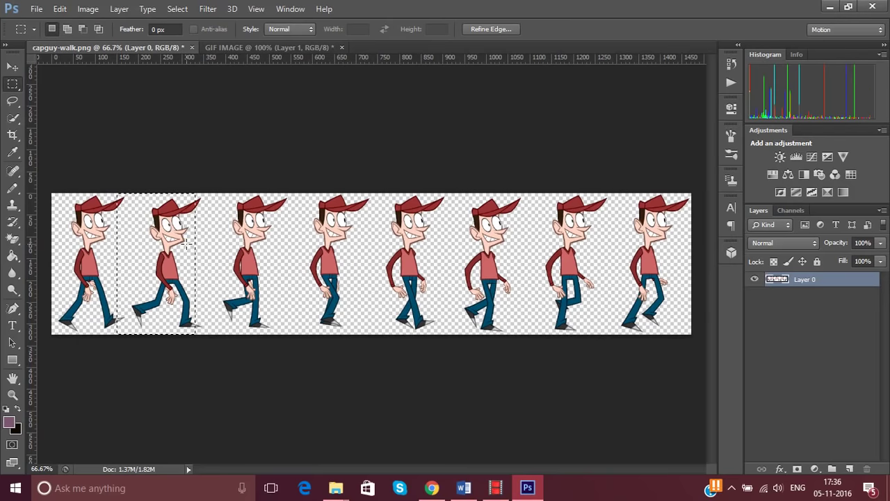
pyautogui.hotkey('shift', 'Right')
pyautogui.hotkey('shift', 'Right')
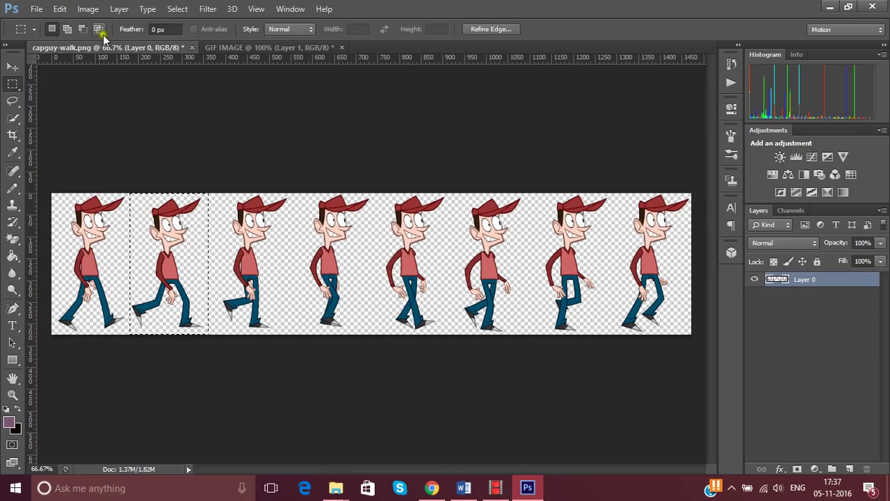
pyautogui.click(88, 9)
pyautogui.moveTo(111, 128)
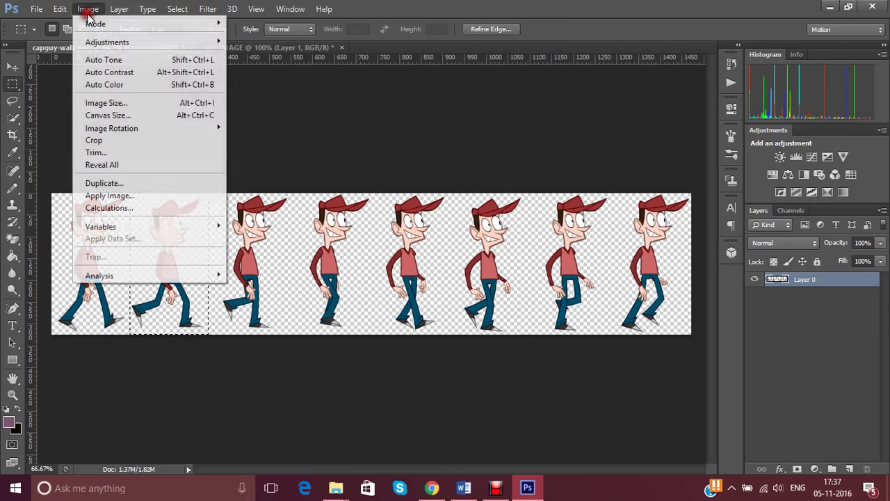
pyautogui.click(130, 141)
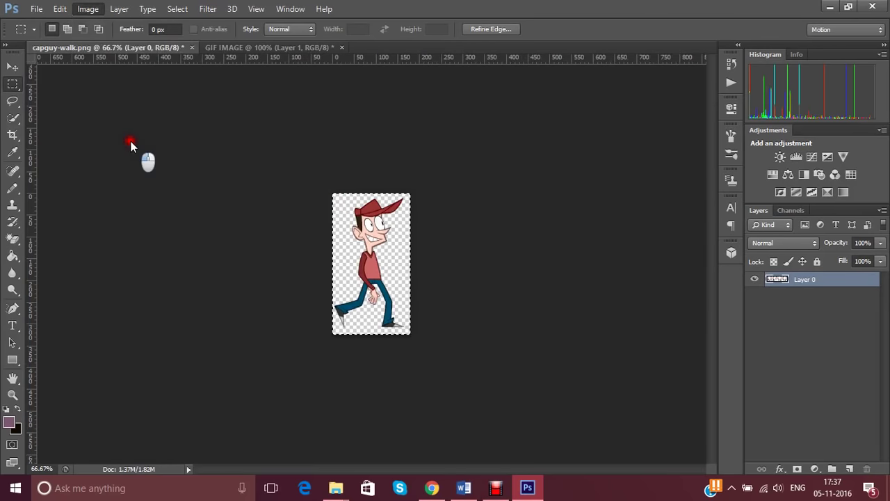
# Step: Drag the second figure into GIF IMAGE as Layer 2, returning to capguy-walk.png
pyautogui.click(11, 70)
pyautogui.moveTo(329, 194); pyautogui.dragTo(278, 48)
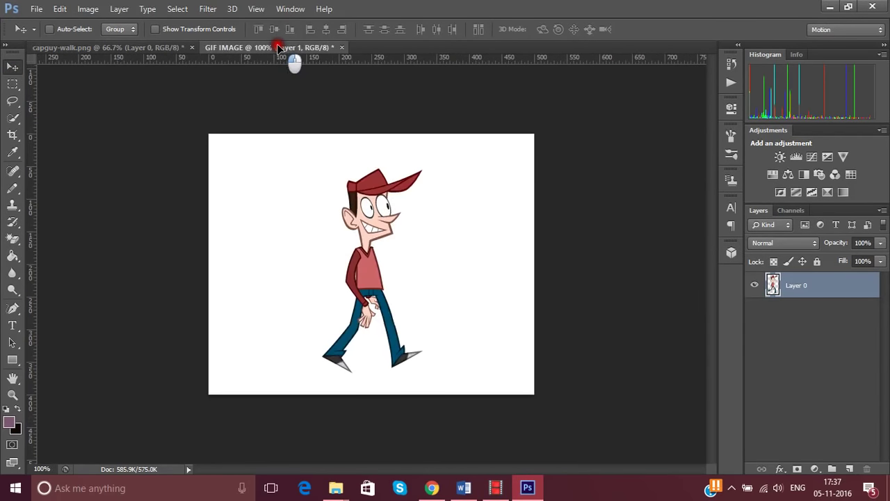
pyautogui.moveTo(278, 48); pyautogui.dragTo(370, 270)
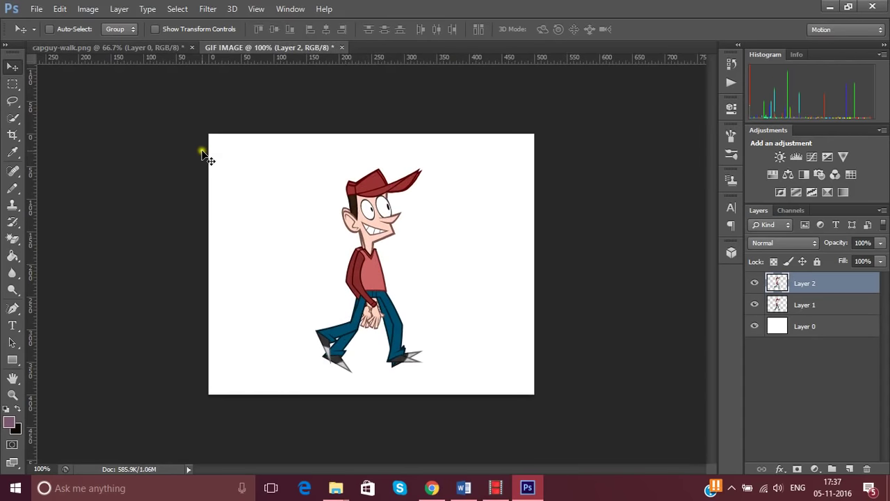
pyautogui.click(111, 46)
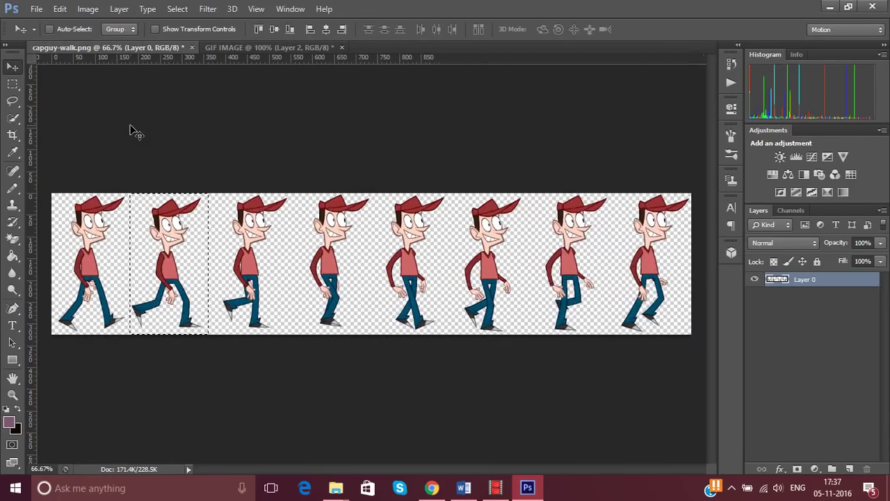
# Step: Restore the full sprite sheet, shift the selection onto the third figure, and crop to it
pyautogui.hotkey('ctrl', 'z')
pyautogui.click(12, 84)
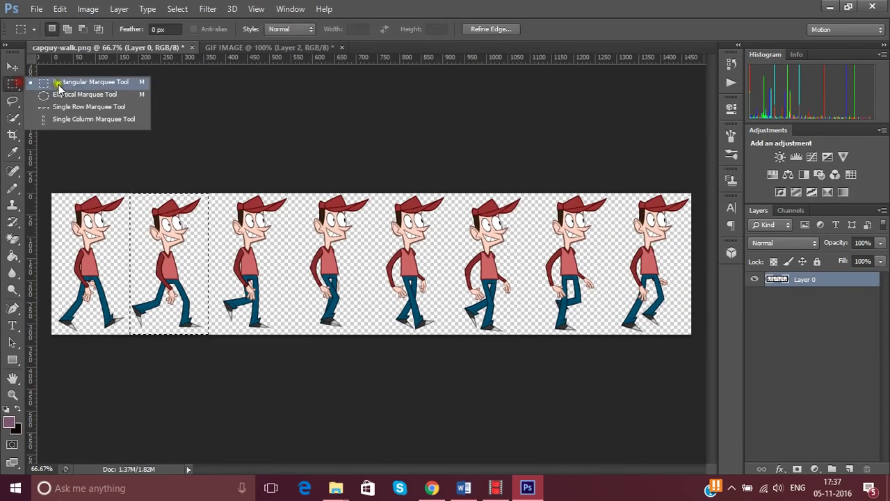
pyautogui.click(64, 83)
pyautogui.hotkey('shift', 'Right')
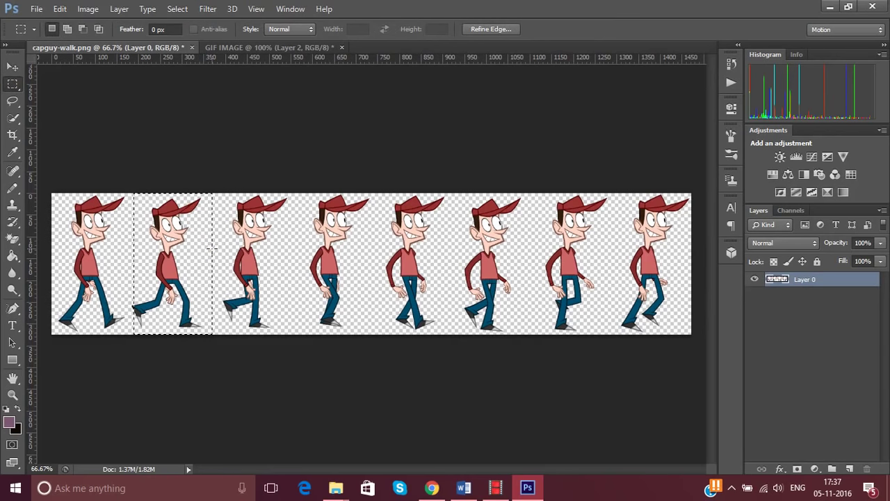
pyautogui.hotkey('shift', 'Right')
pyautogui.hotkey('shift', 'Right')
pyautogui.hotkey('shift', 'Right')
pyautogui.hotkey('shift', 'Right')
pyautogui.hotkey('shift', 'Right')
pyautogui.hotkey('shift', 'Right')
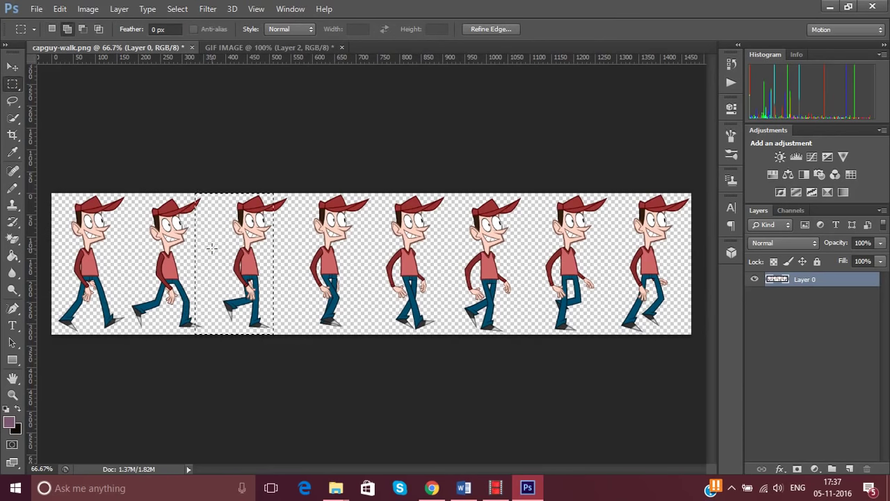
pyautogui.hotkey('shift', 'Right')
pyautogui.hotkey('shift', 'Right')
pyautogui.hotkey('shift', 'Right')
pyautogui.hotkey('shift', 'Right')
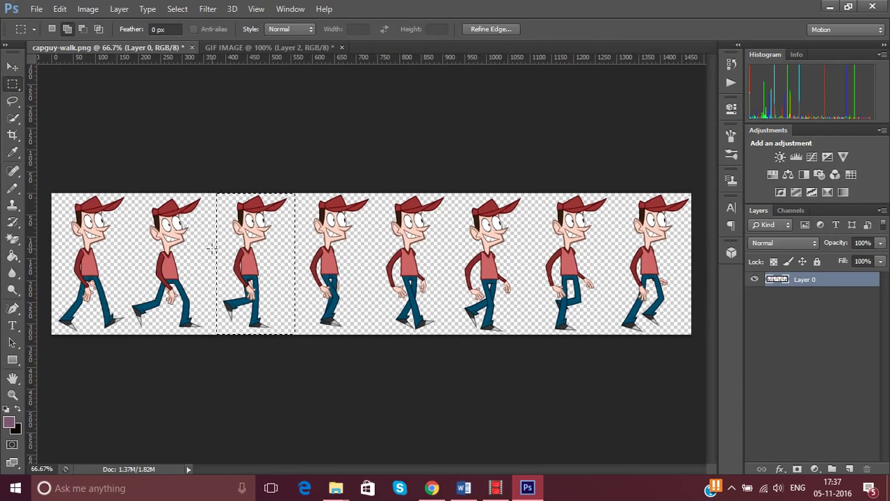
pyautogui.click(87, 8)
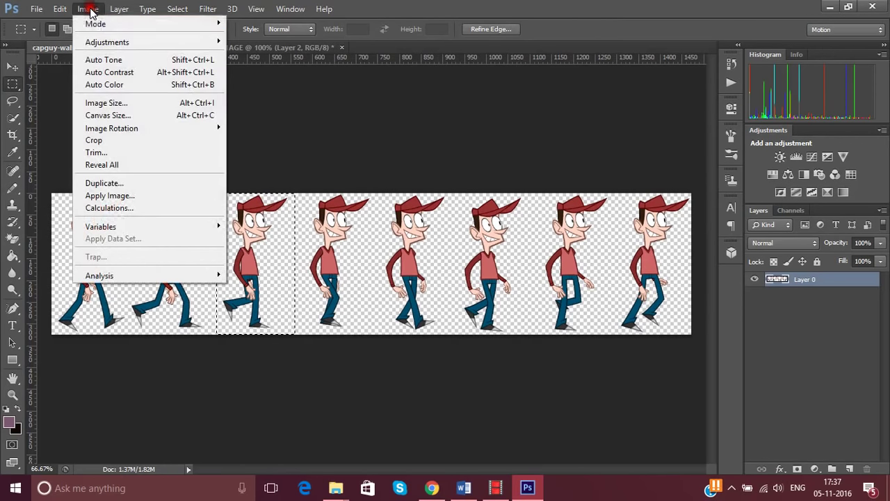
pyautogui.click(135, 140)
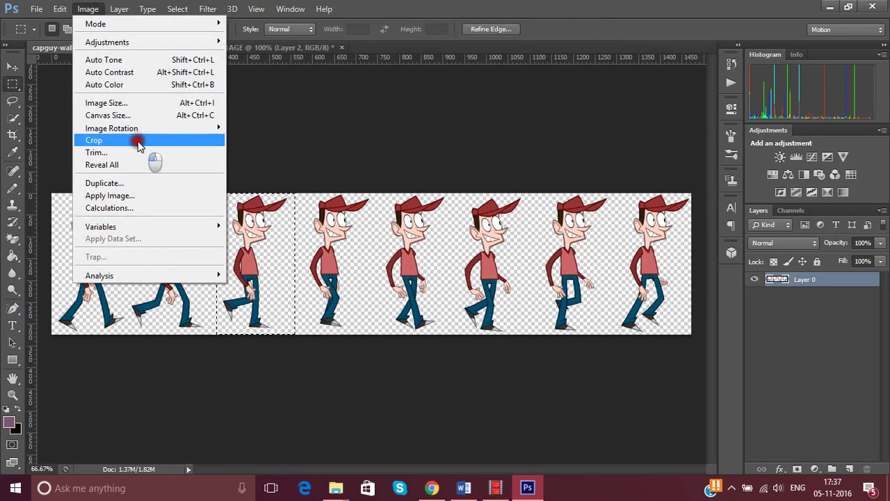
# Step: Drag the third figure into GIF IMAGE as Layer 3
pyautogui.click(11, 70)
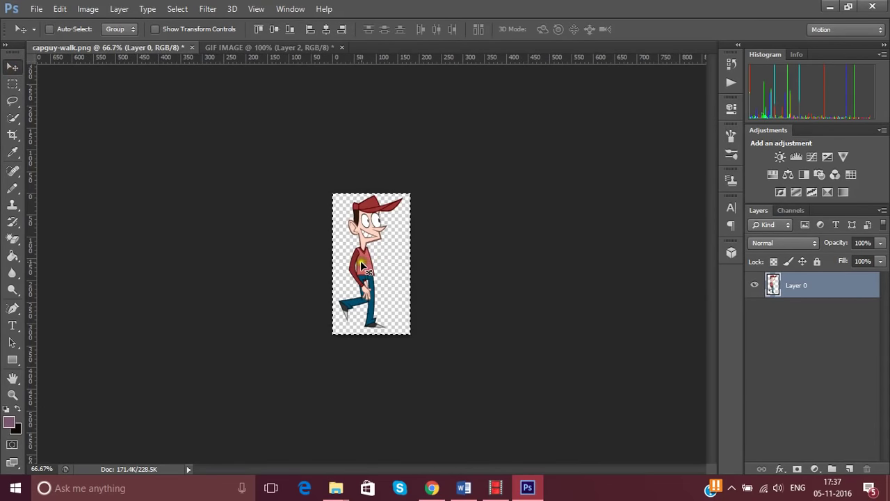
pyautogui.moveTo(361, 260); pyautogui.dragTo(252, 50)
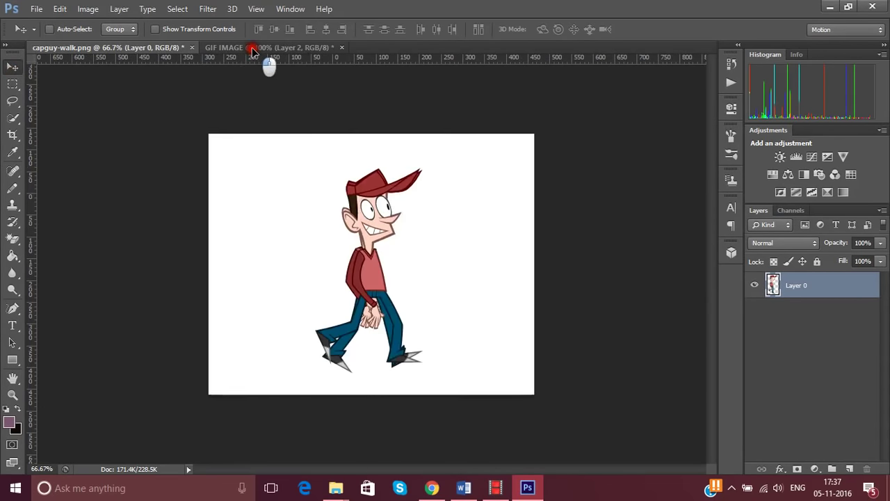
pyautogui.moveTo(253, 51)
pyautogui.mouseDown()
pyautogui.moveTo(379, 277)
pyautogui.moveTo(369, 267)
pyautogui.mouseUp()
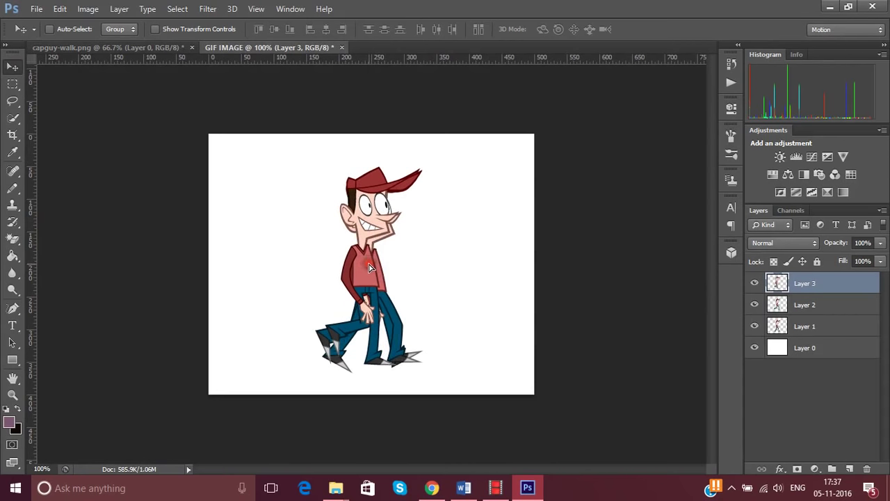
# Step: Free-transform Layer 3, nudging it right and down by a pixel, and commit
pyautogui.hotkey('ctrl', 't')
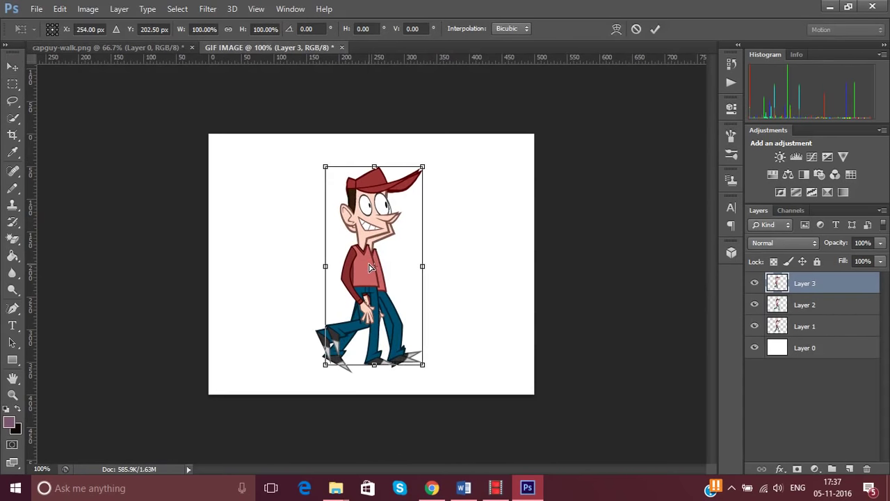
pyautogui.press('Right')
pyautogui.press('Right')
pyautogui.press('Right')
pyautogui.press('Down')
pyautogui.press('Down')
pyautogui.press('Down')
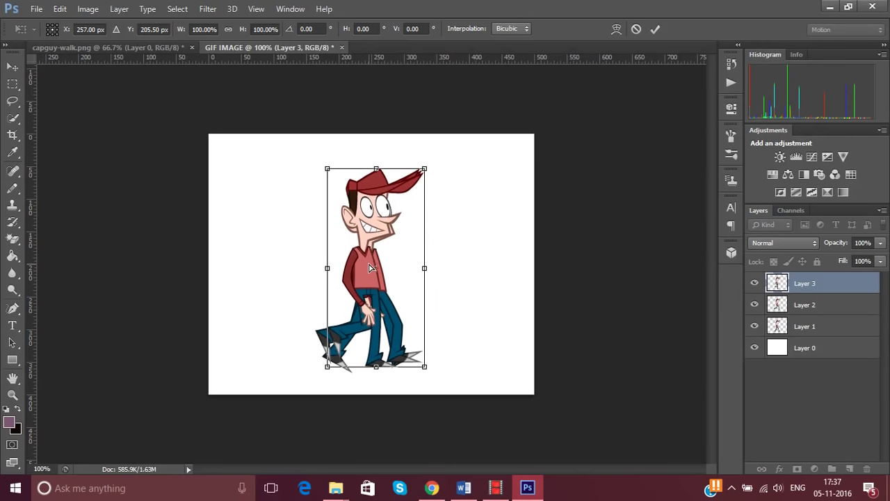
pyautogui.press('Up')
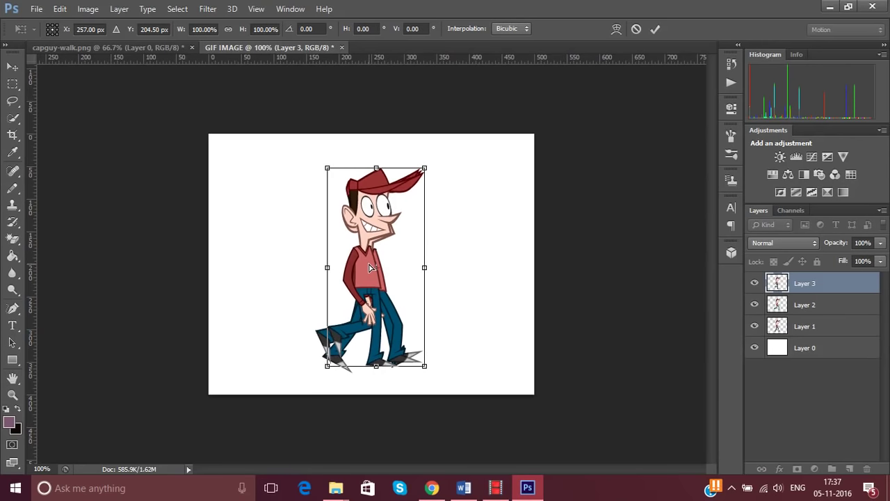
pyautogui.press('Return')
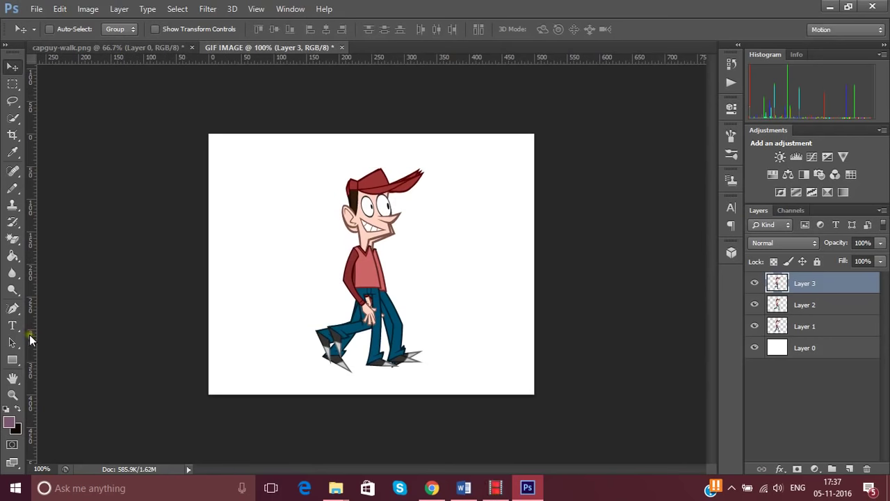
# Step: Restore the full capguy-walk sheet, shift the selection to the fourth figure, and crop to it
pyautogui.click(135, 46)
pyautogui.hotkey('ctrl', 'z')
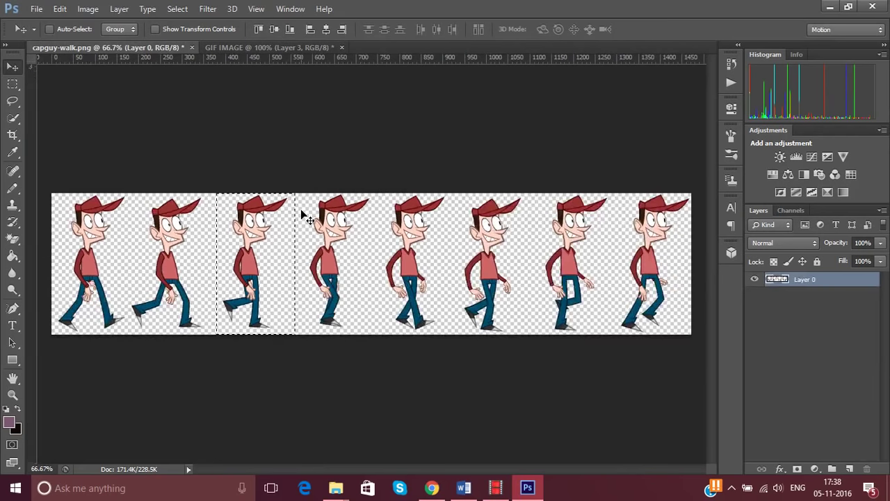
pyautogui.rightClick(11, 84)
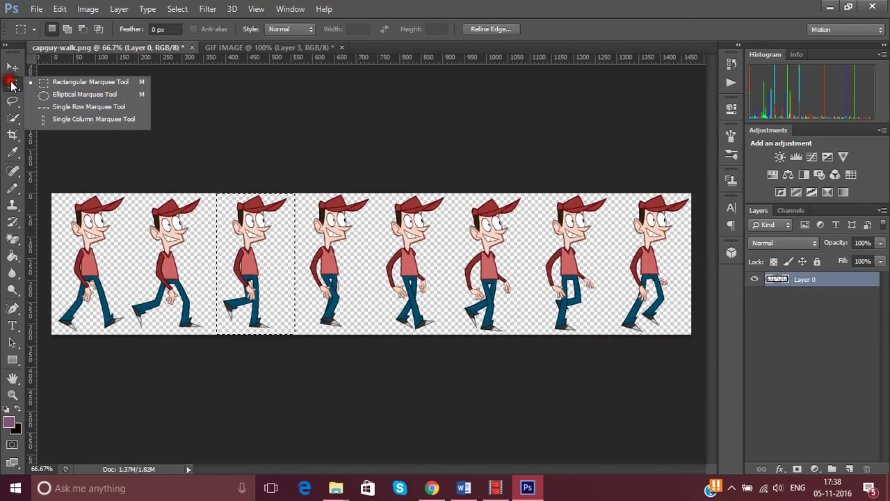
pyautogui.click(69, 84)
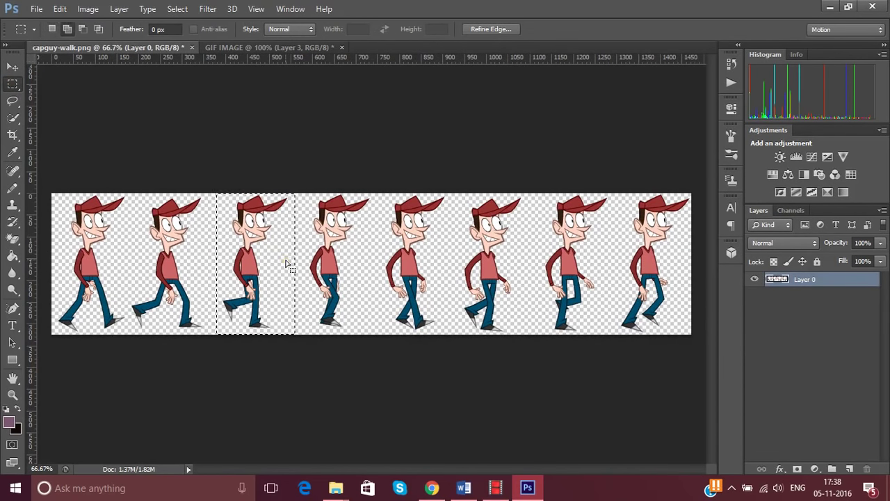
pyautogui.hotkey('shift', 'Right')
pyautogui.hotkey('shift', 'Right')
pyautogui.hotkey('shift', 'Right')
pyautogui.hotkey('shift', 'Right')
pyautogui.hotkey('shift', 'Right')
pyautogui.hotkey('shift', 'Right')
pyautogui.hotkey('shift', 'Right')
pyautogui.hotkey('shift', 'Right')
pyautogui.hotkey('shift', 'Right')
pyautogui.hotkey('shift', 'Right')
pyautogui.hotkey('shift', 'Right')
pyautogui.hotkey('shift', 'Right')
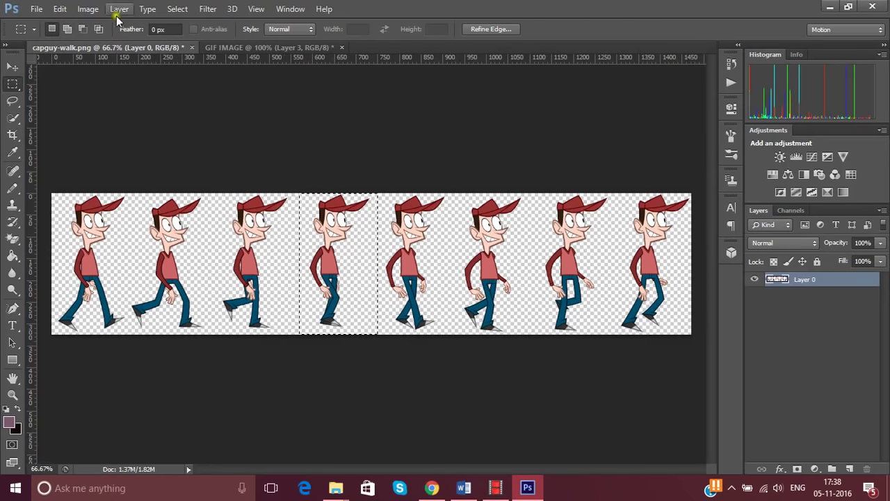
pyautogui.click(88, 9)
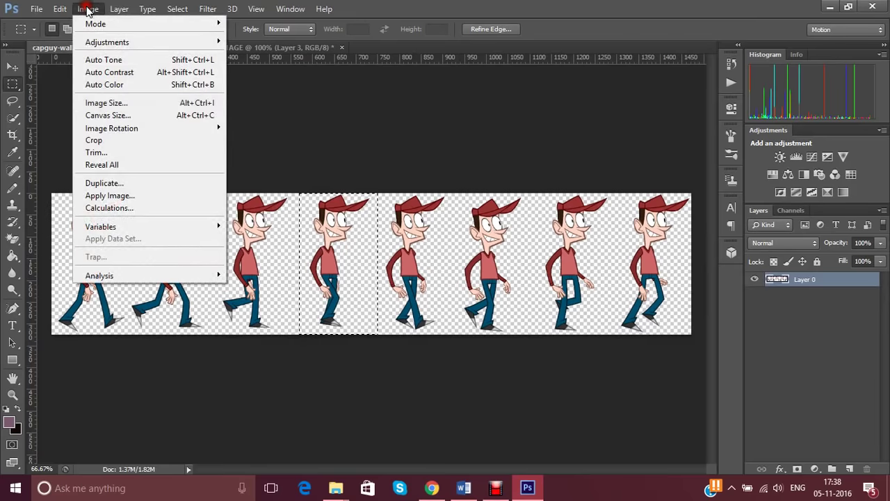
pyautogui.click(138, 138)
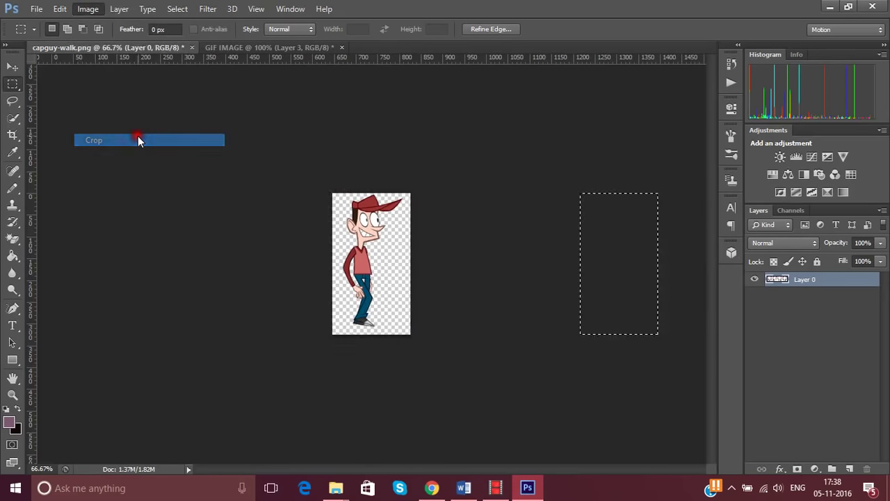
# Step: Drag the fourth figure into GIF IMAGE as Layer 4 and confirm its position
pyautogui.click(12, 67)
pyautogui.moveTo(362, 265); pyautogui.dragTo(271, 50)
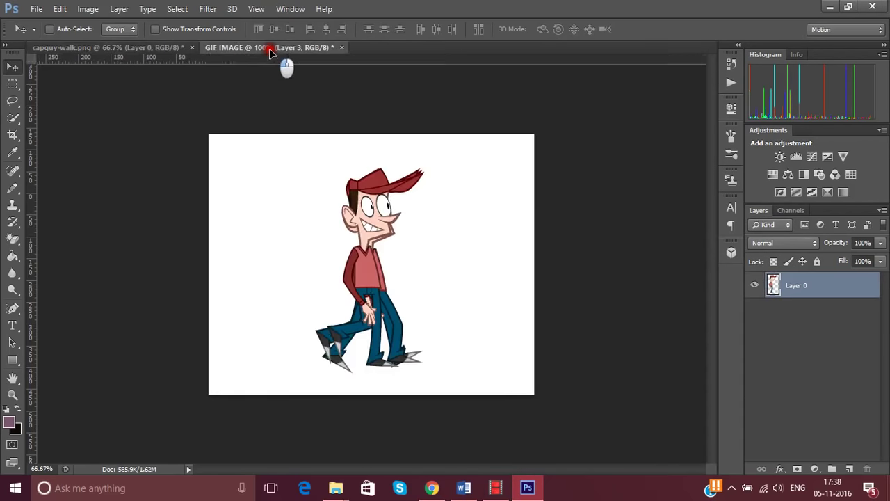
pyautogui.moveTo(272, 52)
pyautogui.mouseDown()
pyautogui.moveTo(366, 251)
pyautogui.moveTo(361, 268)
pyautogui.mouseUp()
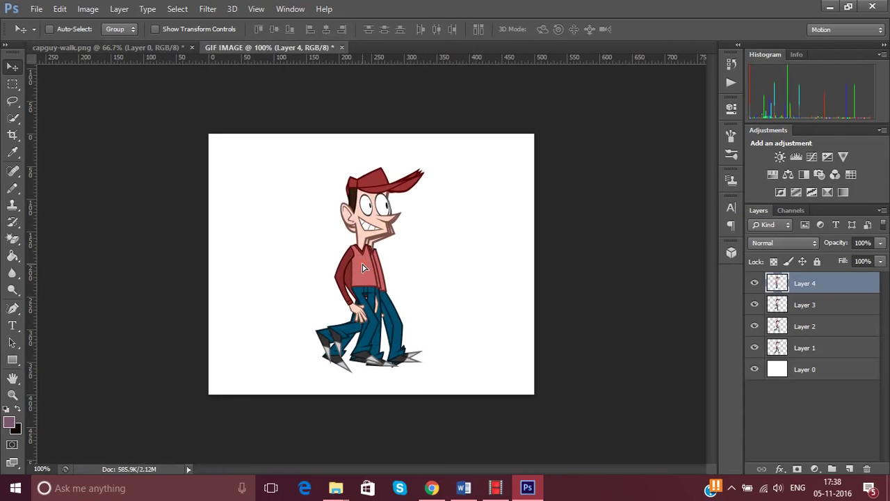
pyautogui.hotkey('ctrl', 't')
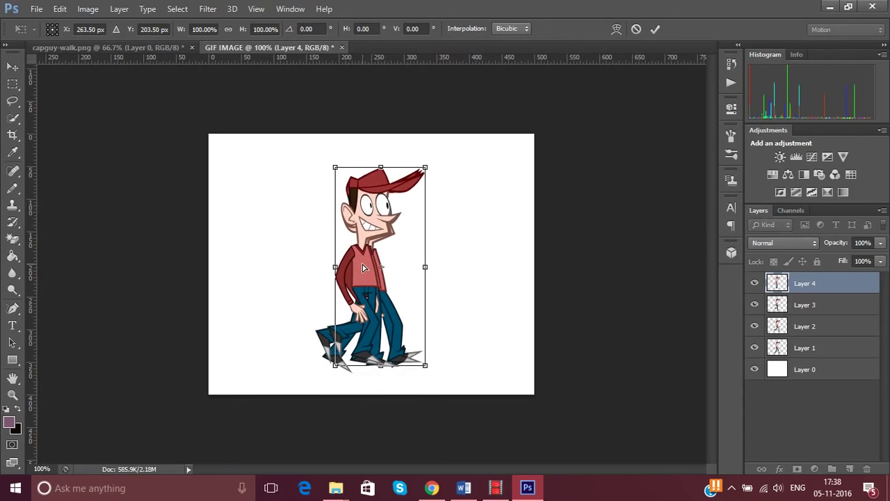
pyautogui.press('Return')
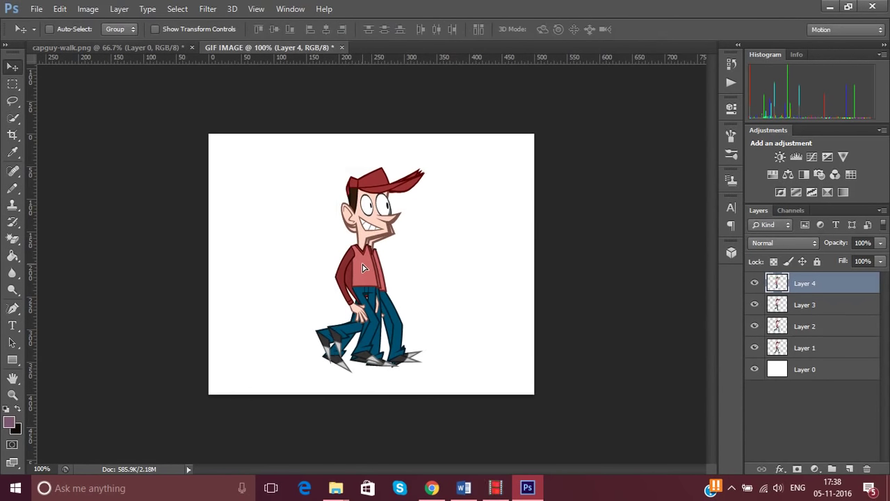
# Step: On the capguy-walk sprite sheet, shift the rectangular selection onto the fifth walk frame
pyautogui.click(97, 49)
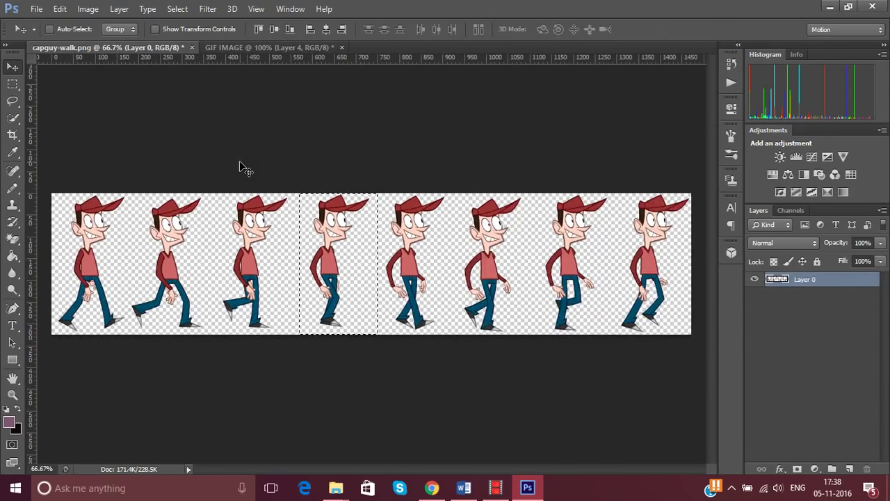
pyautogui.click(12, 83)
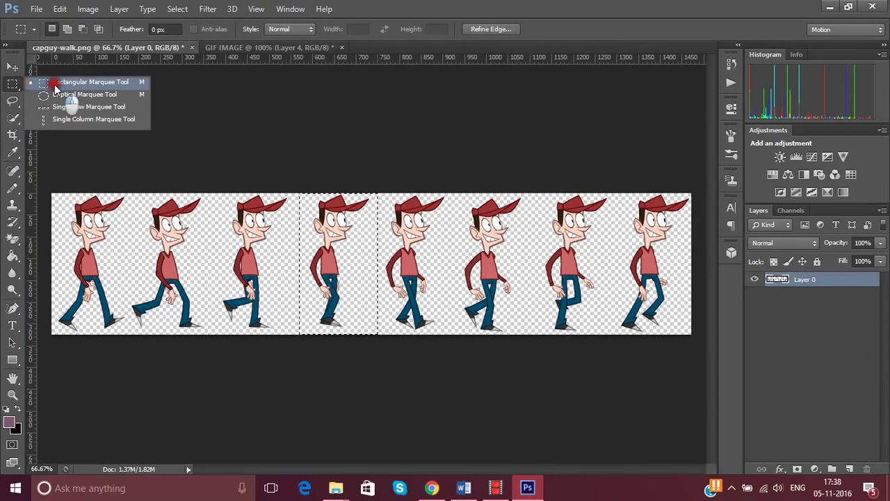
pyautogui.click(43, 84)
pyautogui.hotkey('shift', 'Right')
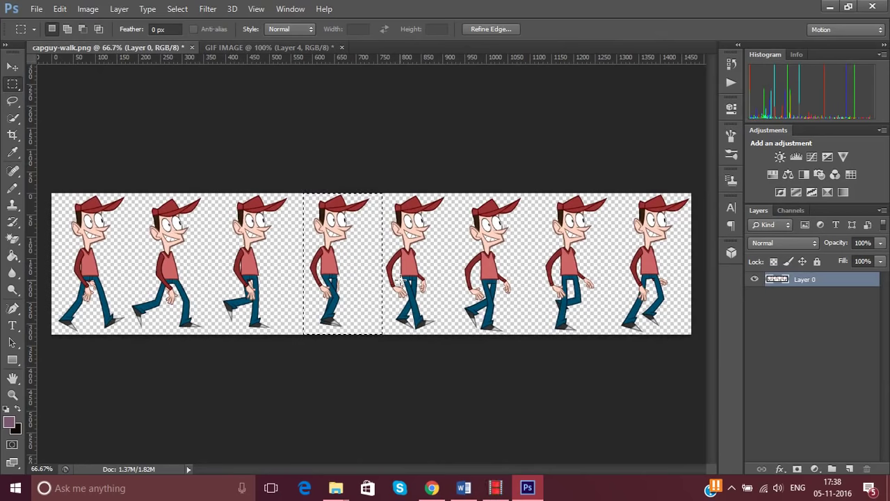
pyautogui.hotkey('shift', 'Right')
pyautogui.hotkey('shift', 'Right')
pyautogui.hotkey('shift', 'Right')
pyautogui.hotkey('shift', 'Right')
pyautogui.hotkey('shift', 'Right')
pyautogui.hotkey('shift', 'Right')
pyautogui.hotkey('shift', 'Right')
pyautogui.hotkey('shift', 'Right')
pyautogui.hotkey('shift', 'Right')
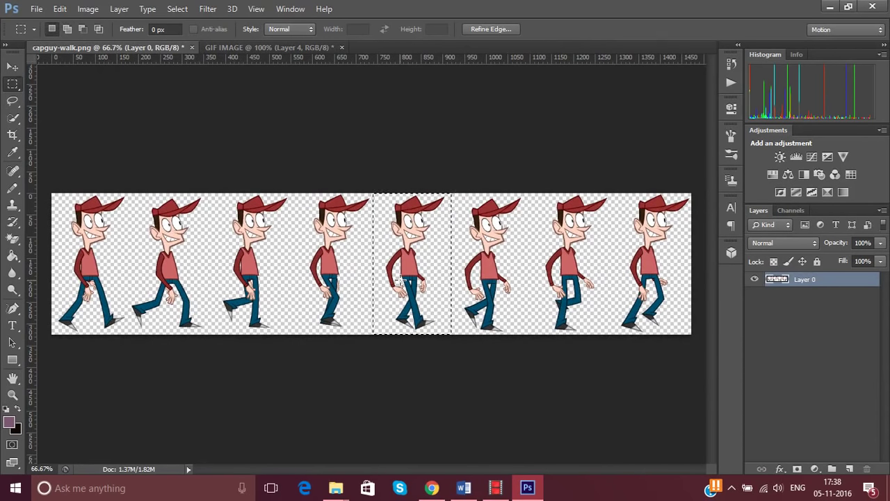
pyautogui.click(86, 9)
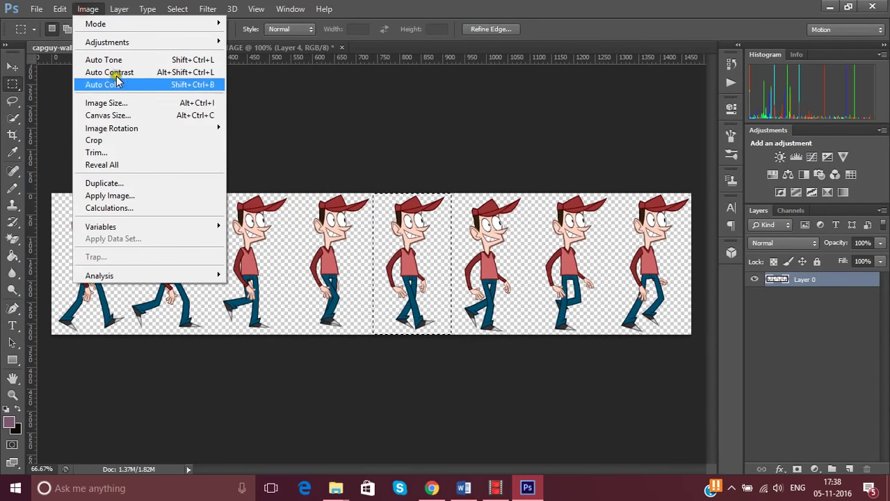
# Step: Drag the cropped pose into GIF IMAGE as Layer 5 and raise it 2 px
pyautogui.hotkey('ctrl', 'z')
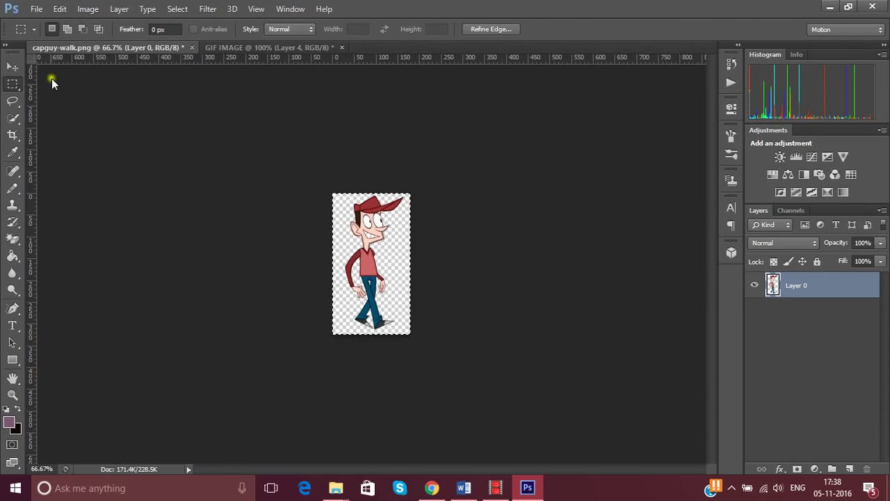
pyautogui.click(12, 66)
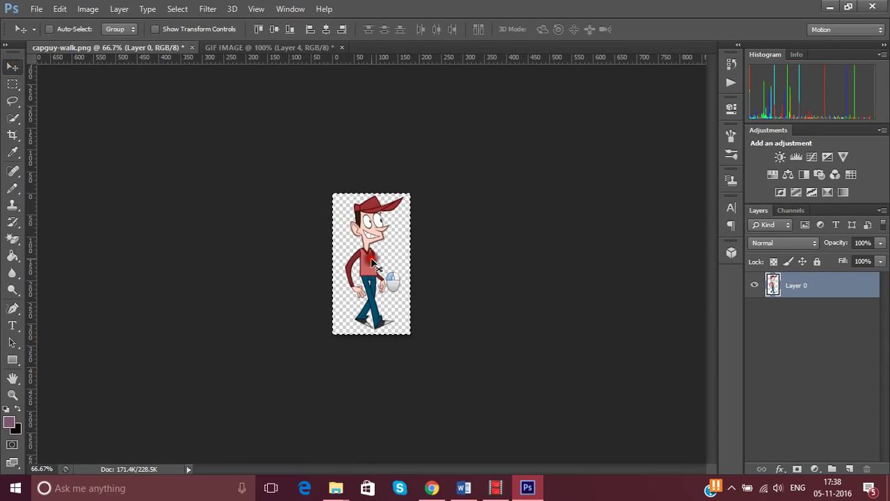
pyautogui.moveTo(391, 265)
pyautogui.mouseDown()
pyautogui.moveTo(266, 49)
pyautogui.moveTo(366, 262)
pyautogui.mouseUp()
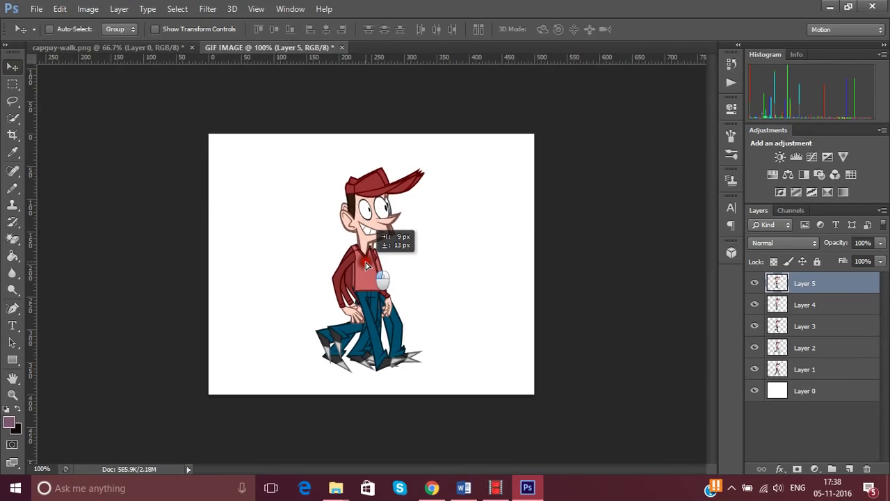
pyautogui.hotkey('ctrl', 't')
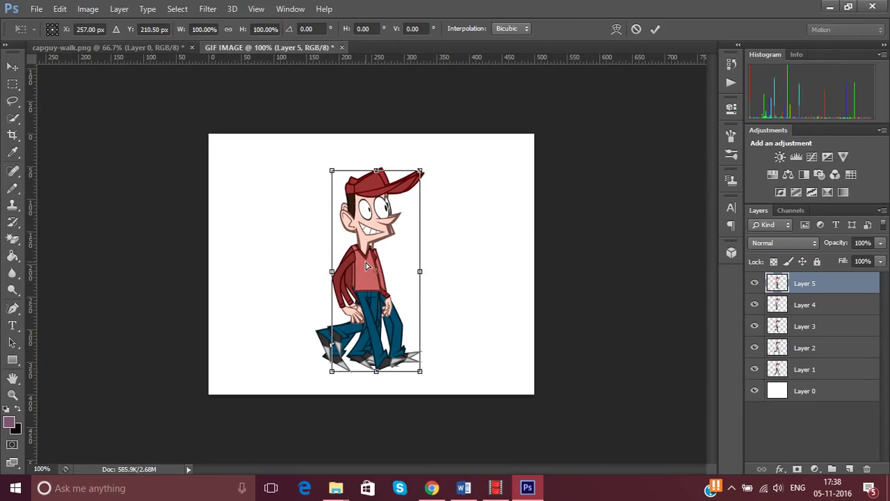
pyautogui.press('Up')
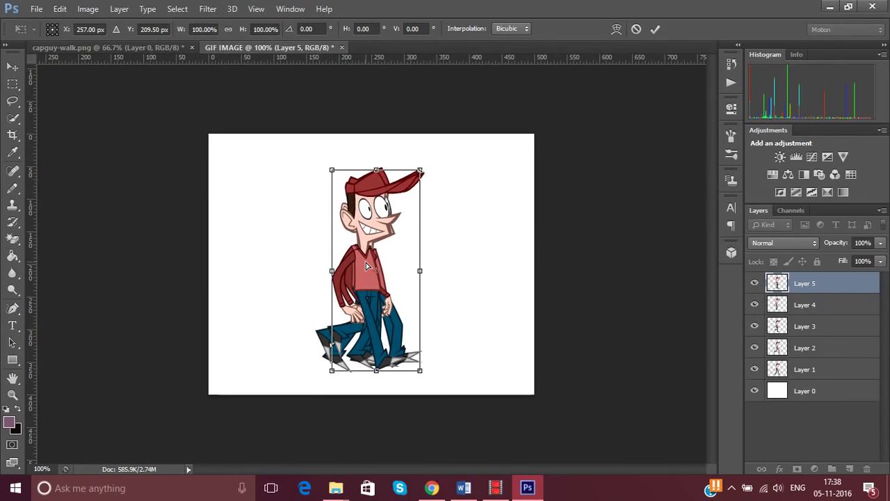
pyautogui.press('Up')
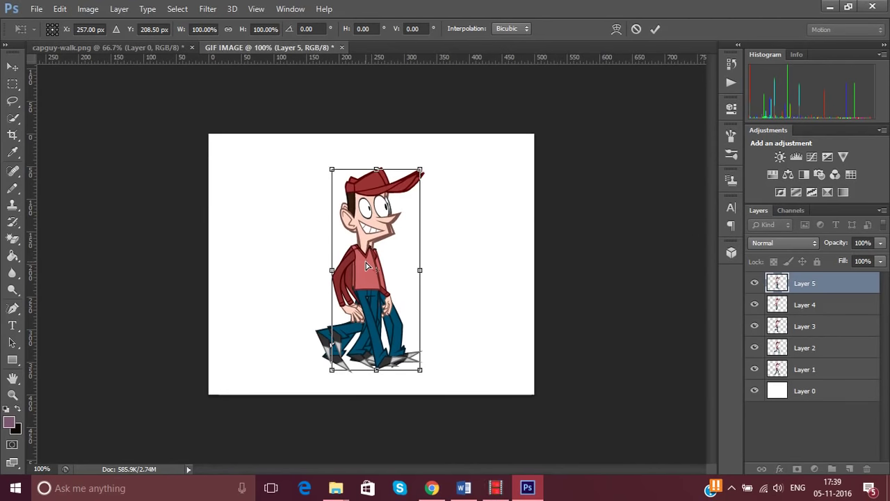
pyautogui.press('Return')
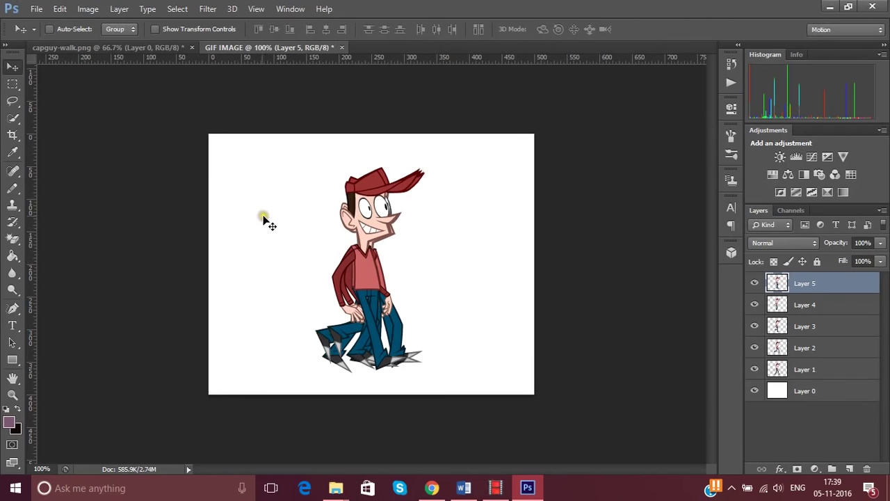
# Step: On capguy-walk.png, move the rectangular selection right onto the sixth walking pose
pyautogui.click(106, 48)
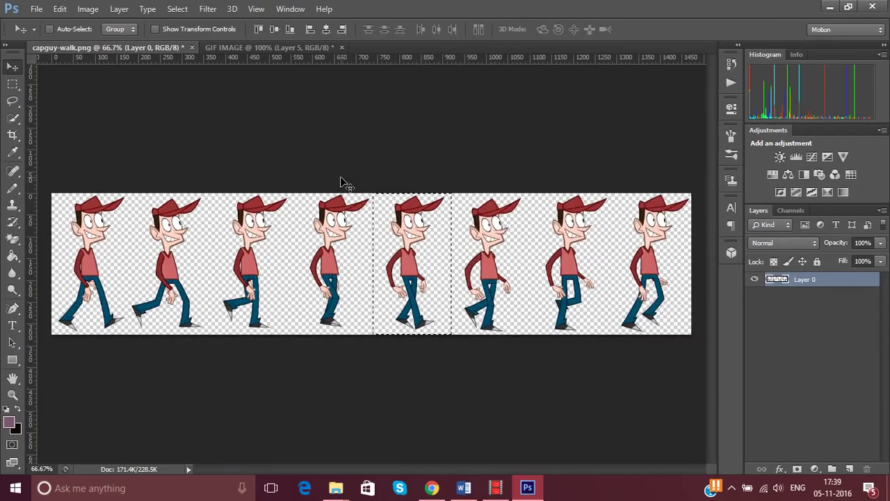
pyautogui.click(12, 84)
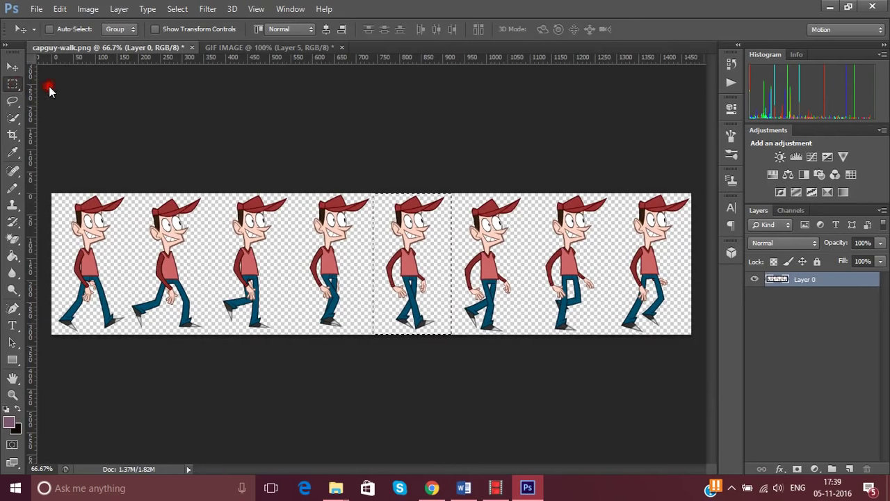
pyautogui.click(10, 85)
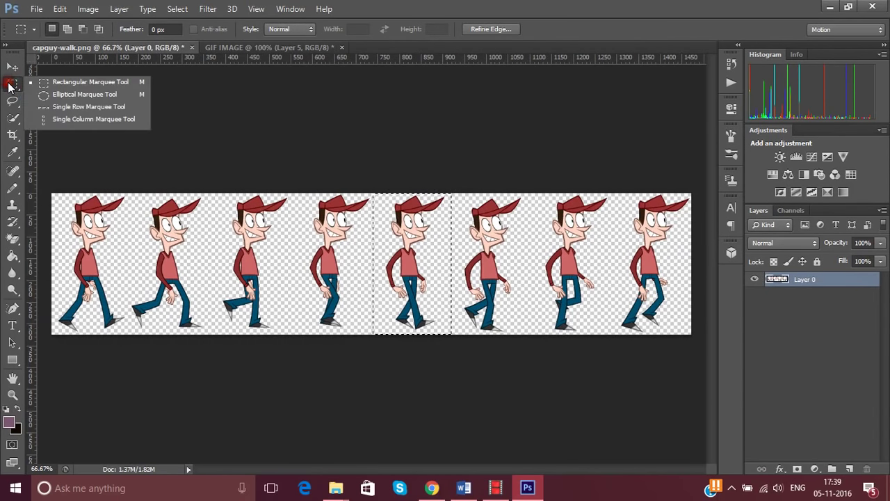
pyautogui.click(66, 83)
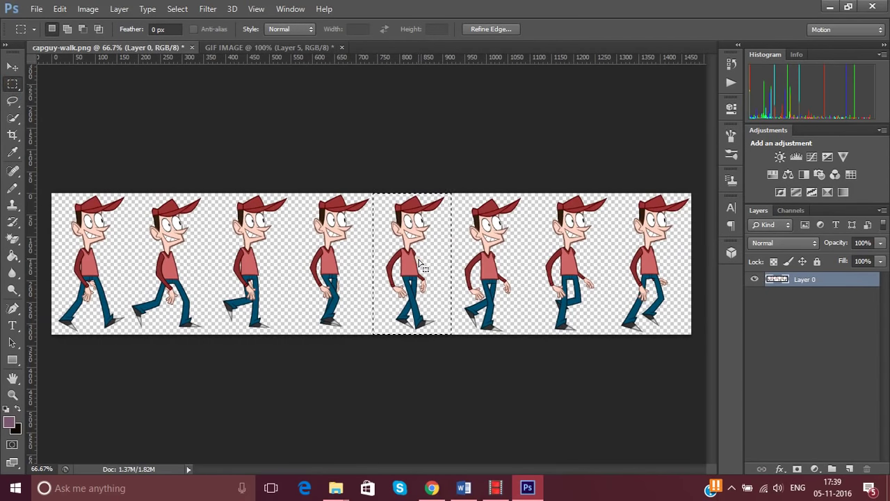
pyautogui.hotkey('shift', 'Right')
pyautogui.hotkey('shift', 'Right')
pyautogui.hotkey('shift', 'Right')
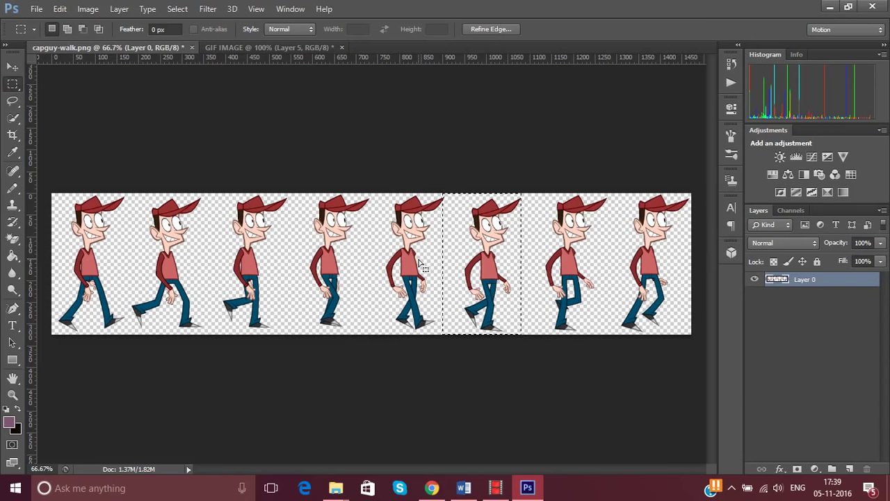
pyautogui.press('Right')
pyautogui.press('Right')
pyautogui.press('Right')
pyautogui.press('Right')
pyautogui.press('Right')
pyautogui.press('Right')
pyautogui.press('Right')
pyautogui.press('Right')
pyautogui.press('Right')
pyautogui.press('Right')
pyautogui.press('Right')
pyautogui.press('Right')
# Step: Crop the sheet to that pose and drag it into GIF IMAGE as Layer 6
pyautogui.click(82, 10)
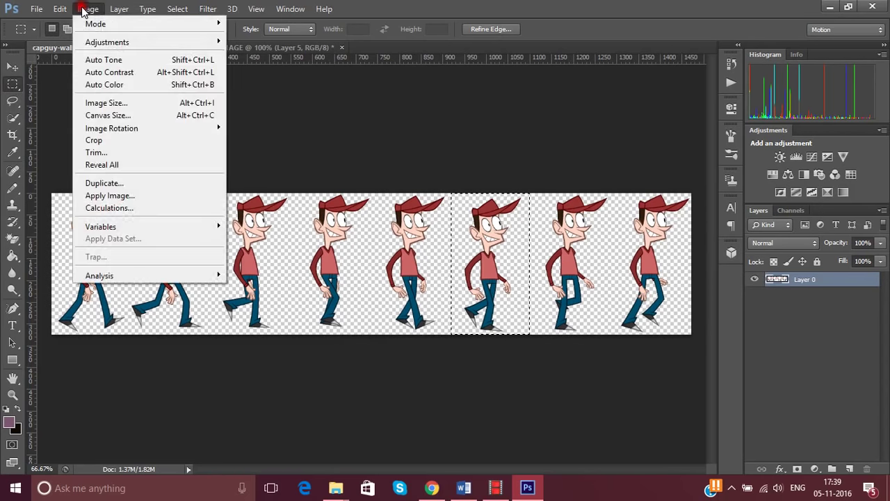
pyautogui.click(149, 139)
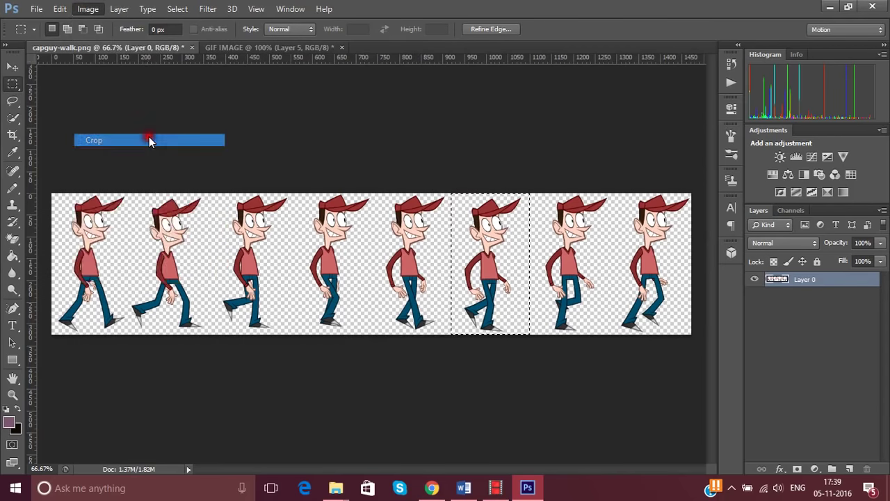
pyautogui.click(14, 66)
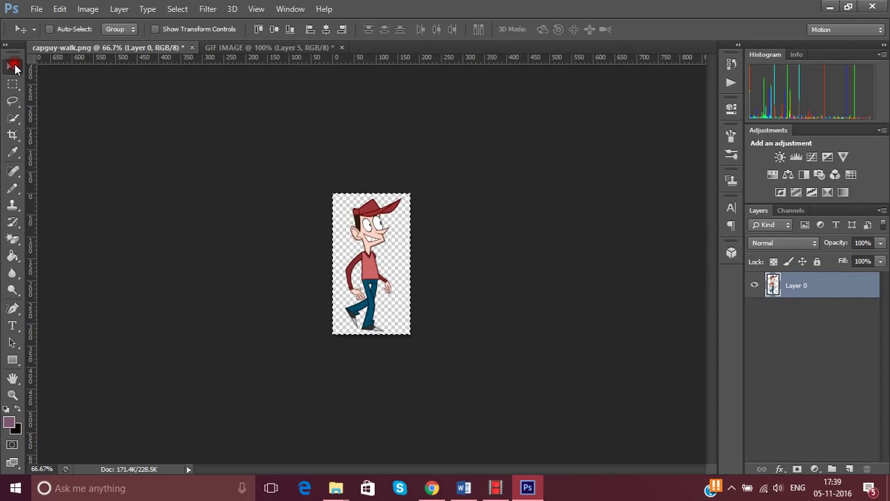
pyautogui.moveTo(359, 262)
pyautogui.mouseDown()
pyautogui.moveTo(285, 144)
pyautogui.moveTo(342, 199)
pyautogui.mouseUp()
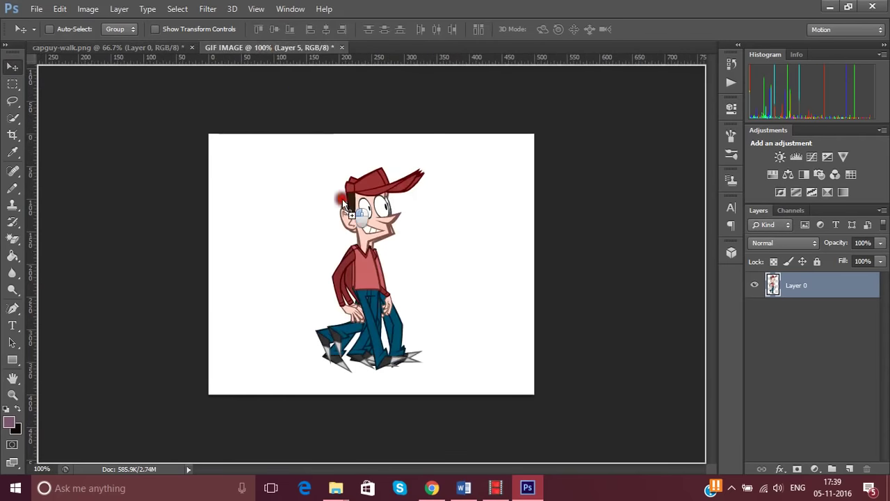
pyautogui.moveTo(385, 288); pyautogui.dragTo(369, 269)
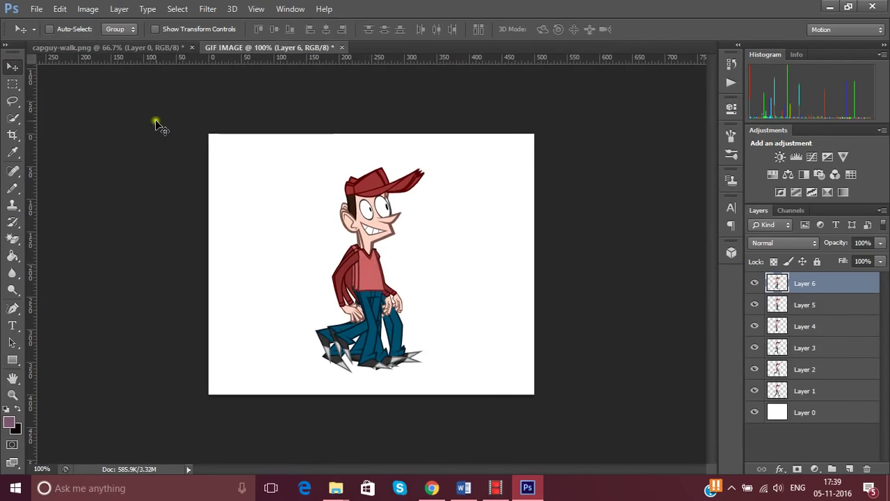
# Step: On capguy-walk.png, move the rectangular selection onto the seventh walking pose
pyautogui.click(116, 49)
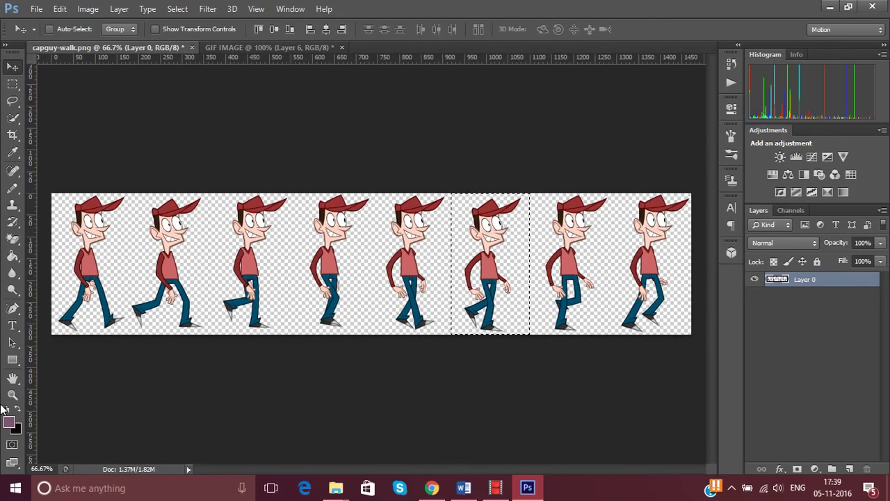
pyautogui.click(13, 83)
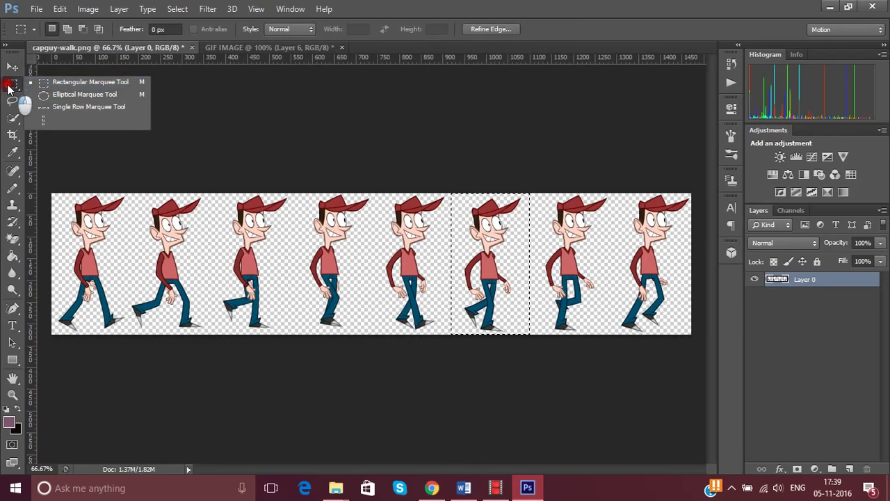
pyautogui.click(59, 87)
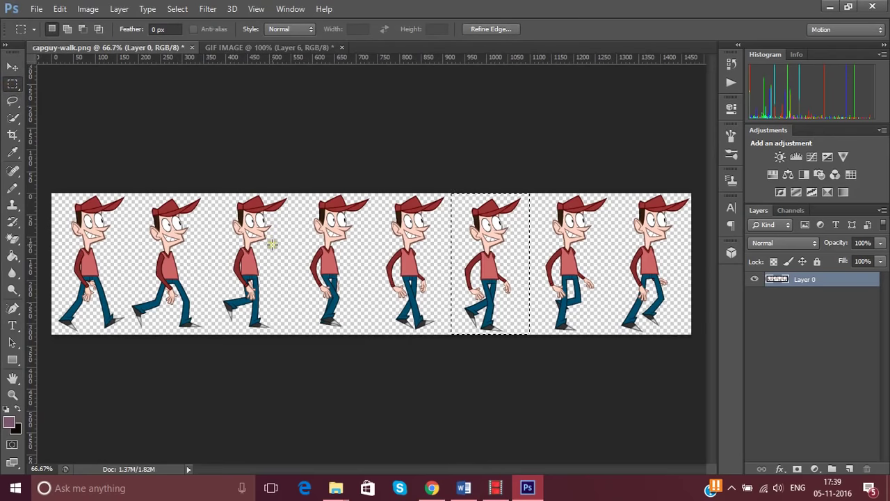
pyautogui.hotkey('shift', 'Right')
pyautogui.hotkey('shift', 'Right')
pyautogui.hotkey('shift', 'Right')
pyautogui.hotkey('shift', 'Right')
pyautogui.hotkey('shift', 'Right')
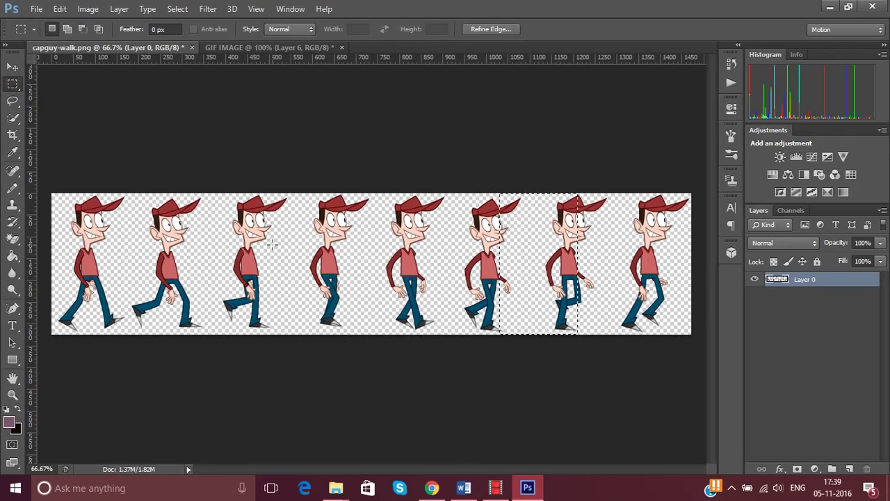
pyautogui.hotkey('shift', 'Right')
pyautogui.hotkey('shift', 'Right')
pyautogui.hotkey('shift', 'Right')
pyautogui.hotkey('shift', 'Right')
pyautogui.hotkey('shift', 'Right')
pyautogui.hotkey('shift', 'Right')
pyautogui.hotkey('shift', 'Right')
pyautogui.hotkey('shift', 'Right')
pyautogui.hotkey('shift', 'Right')
pyautogui.hotkey('shift', 'Right')
pyautogui.hotkey('shift', 'Right')
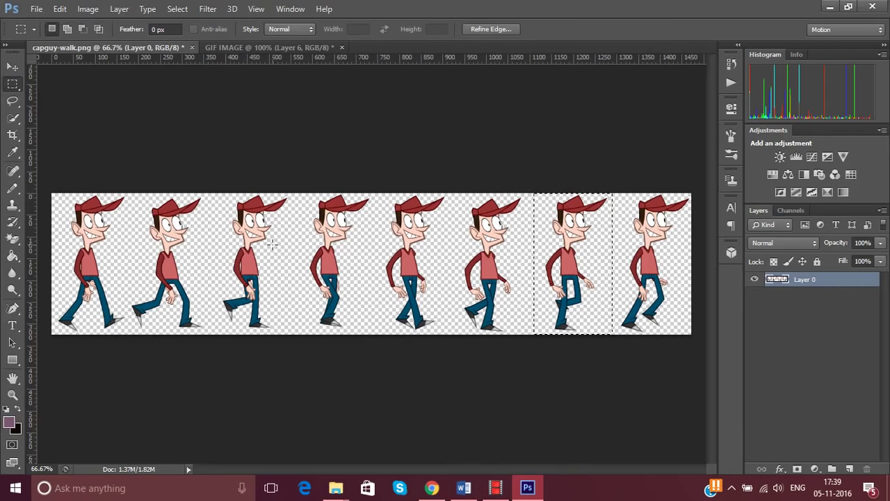
# Step: Crop the sheet to the seventh pose and drag it into GIF IMAGE as Layer 7
pyautogui.click(88, 9)
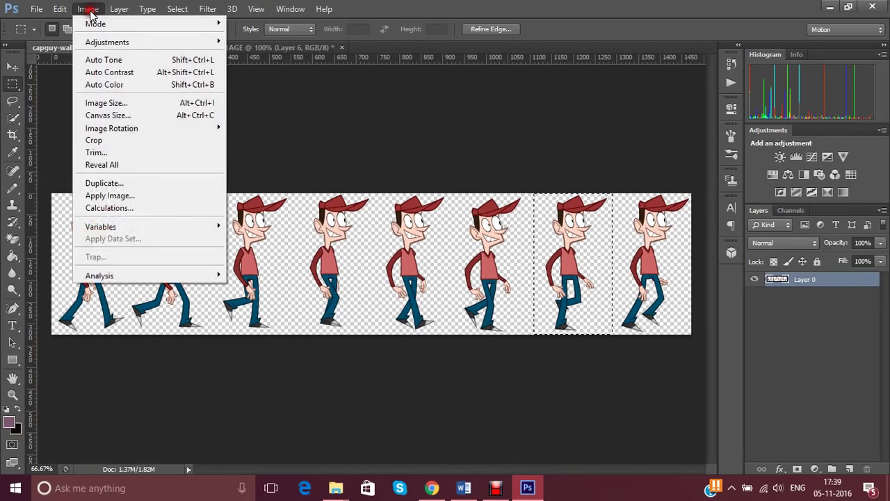
pyautogui.click(146, 142)
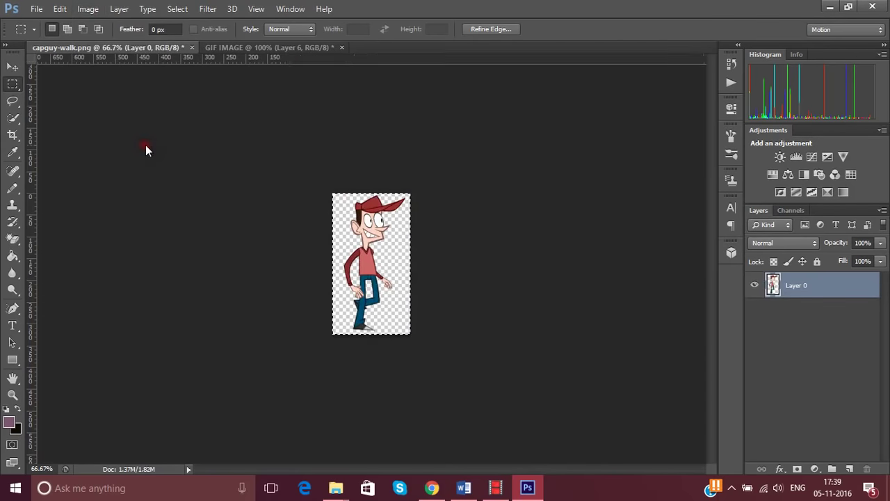
pyautogui.click(14, 68)
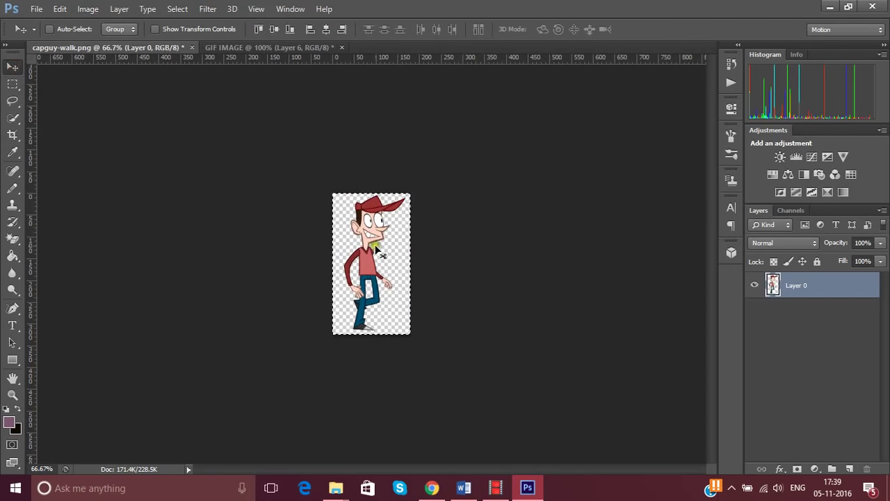
pyautogui.moveTo(375, 251); pyautogui.dragTo(265, 49)
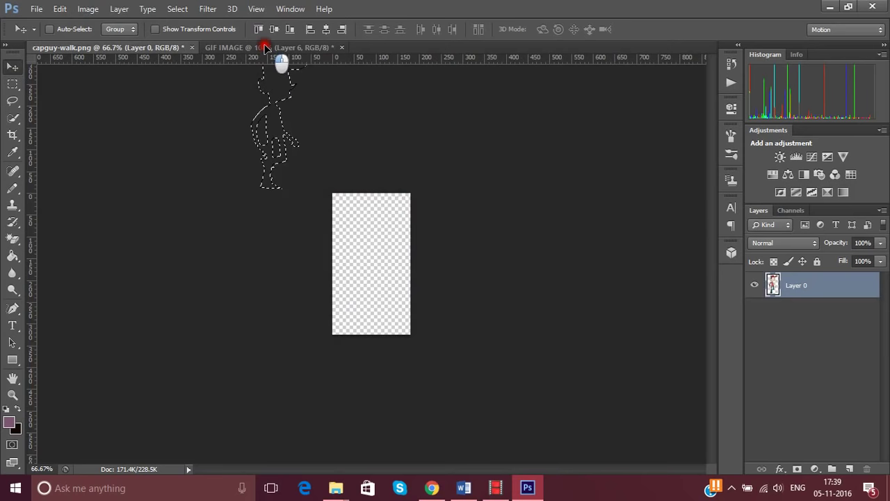
pyautogui.moveTo(265, 49)
pyautogui.mouseDown()
pyautogui.moveTo(379, 259)
pyautogui.moveTo(366, 272)
pyautogui.mouseUp()
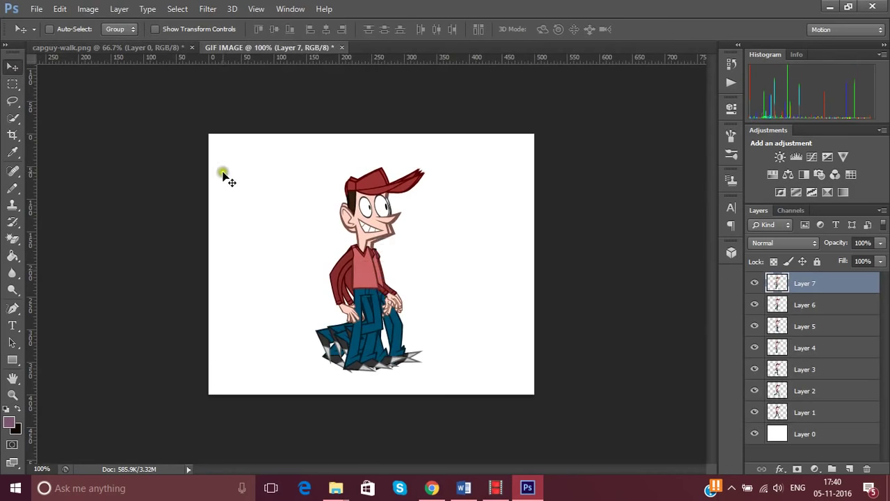
# Step: On capguy-walk.png, move the rectangular selection onto the eighth walking pose
pyautogui.click(90, 50)
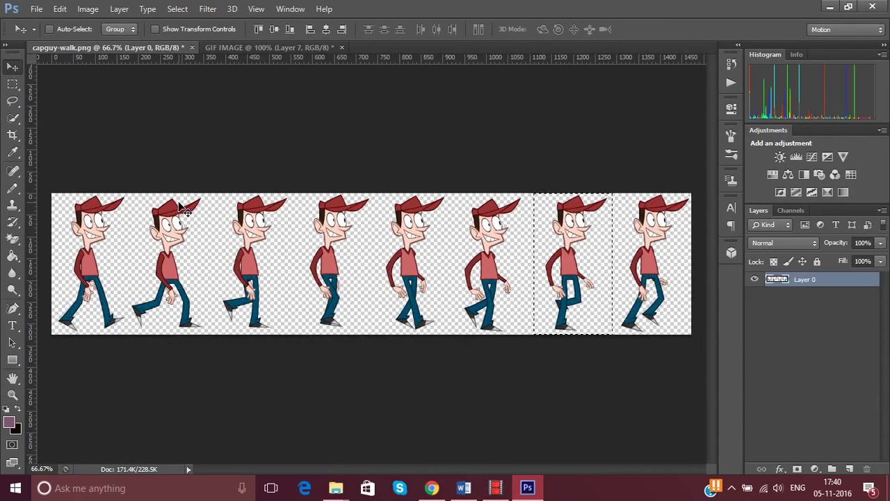
pyautogui.moveTo(12, 83); pyautogui.dragTo(74, 83)
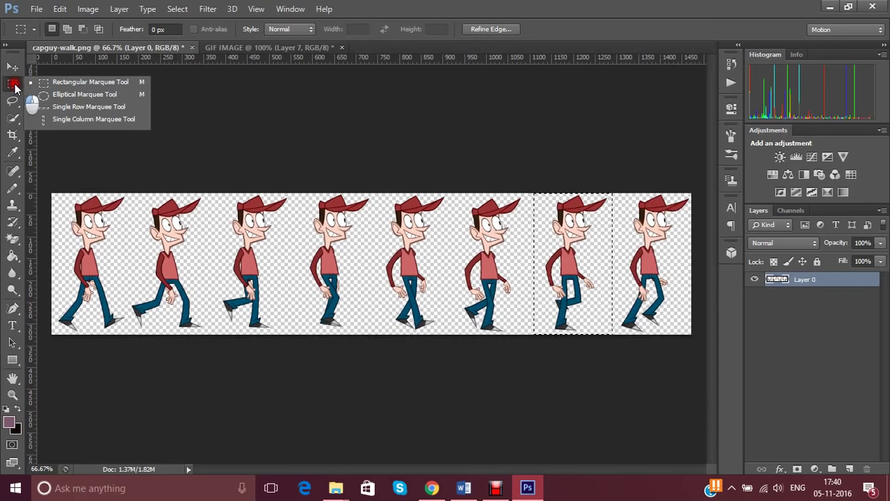
pyautogui.click(74, 83)
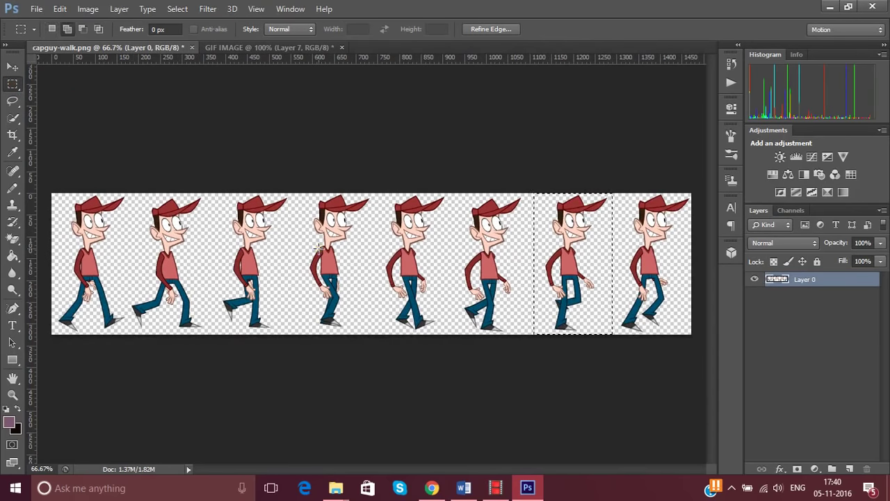
pyautogui.hotkey('shift', 'Right')
pyautogui.hotkey('shift', 'Right')
pyautogui.hotkey('shift', 'Right')
pyautogui.hotkey('shift', 'Right')
pyautogui.hotkey('shift', 'Right')
pyautogui.hotkey('shift', 'Right')
pyautogui.hotkey('shift', 'Right')
pyautogui.hotkey('shift', 'Right')
pyautogui.hotkey('shift', 'Right')
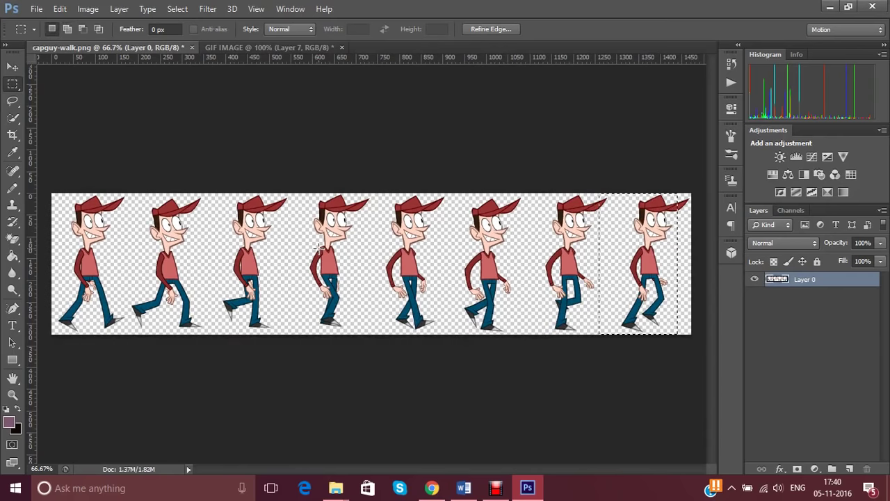
pyautogui.hotkey('shift', 'Right')
pyautogui.hotkey('shift', 'Right')
pyautogui.hotkey('shift', 'Right')
pyautogui.hotkey('shift', 'Right')
# Step: Crop to the eighth pose, drag it into GIF IMAGE as Layer 8, then undo the sheet's crop
pyautogui.click(91, 9)
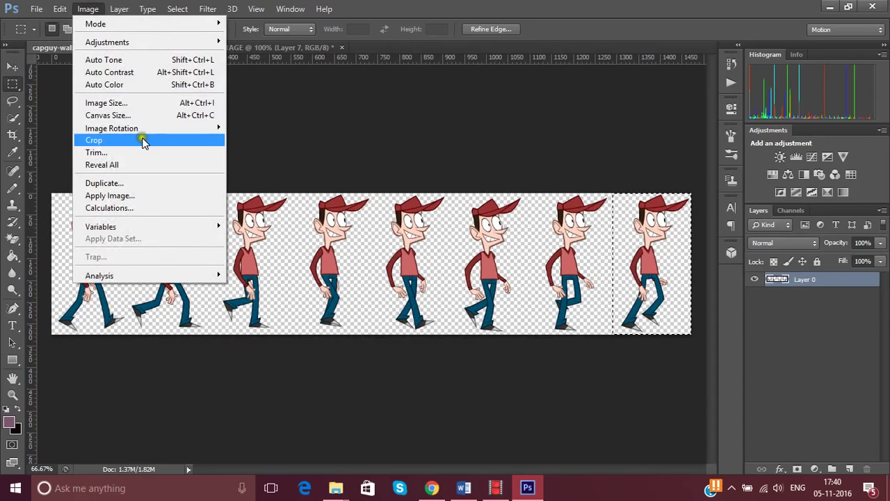
pyautogui.click(145, 143)
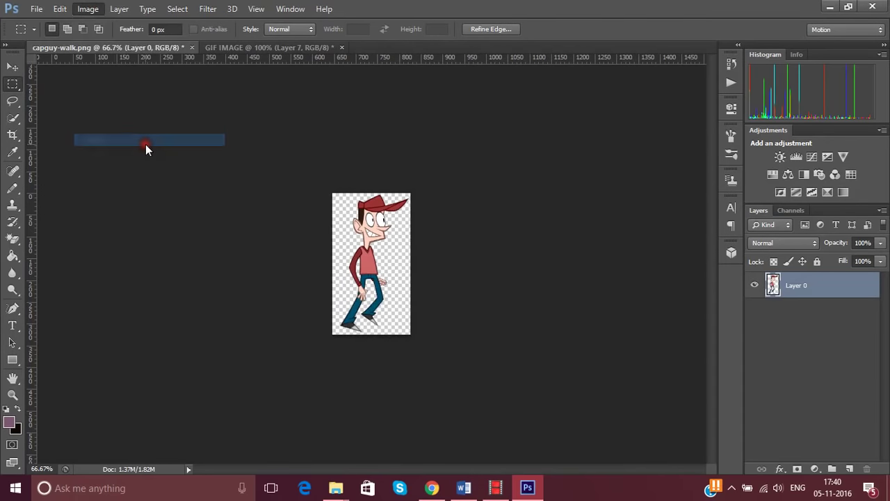
pyautogui.click(13, 67)
pyautogui.moveTo(342, 240); pyautogui.dragTo(279, 55)
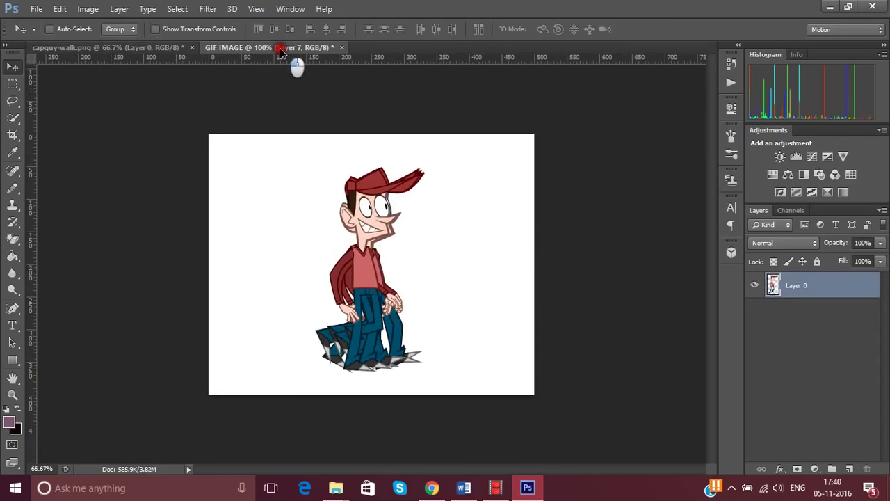
pyautogui.moveTo(280, 52); pyautogui.dragTo(358, 264)
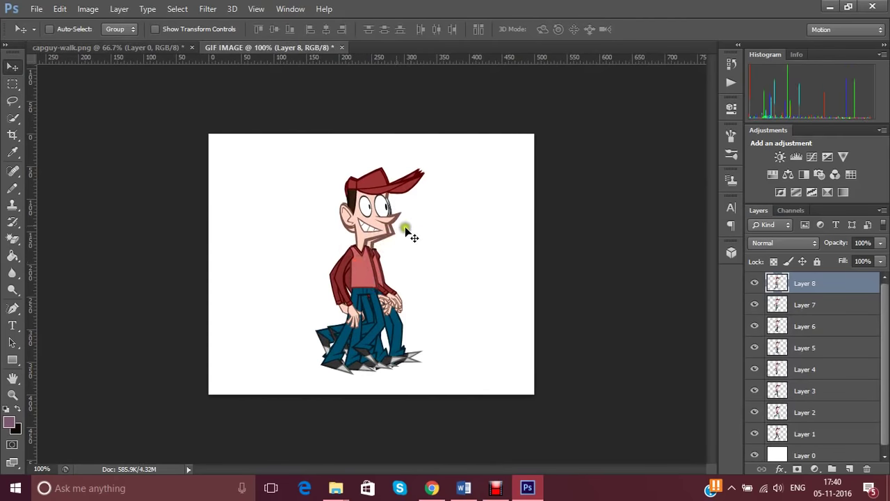
pyautogui.click(133, 47)
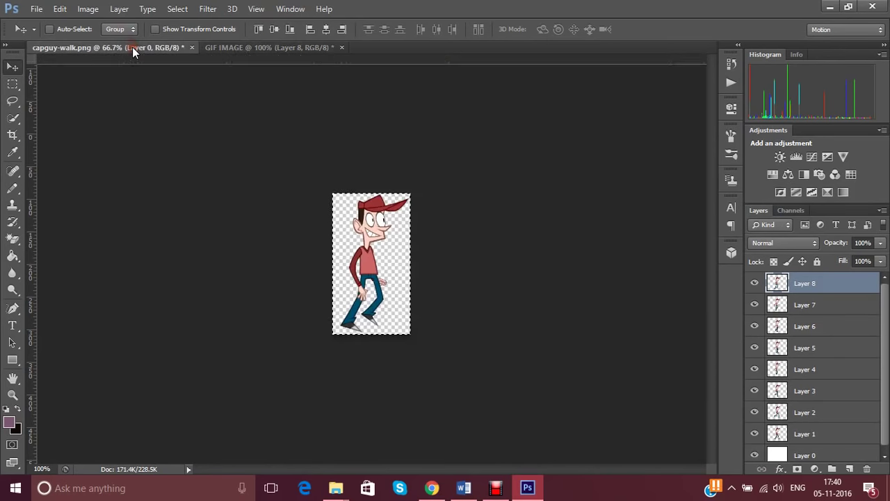
pyautogui.hotkey('ctrl', 'z')
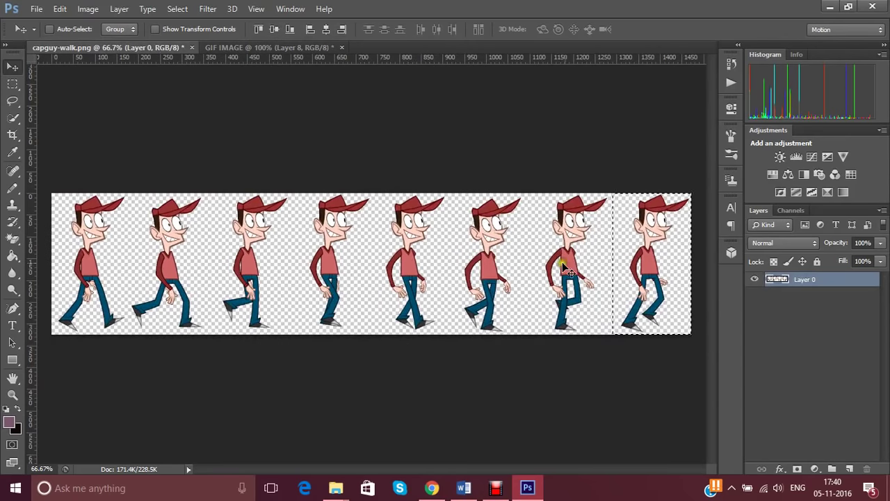
pyautogui.click(255, 48)
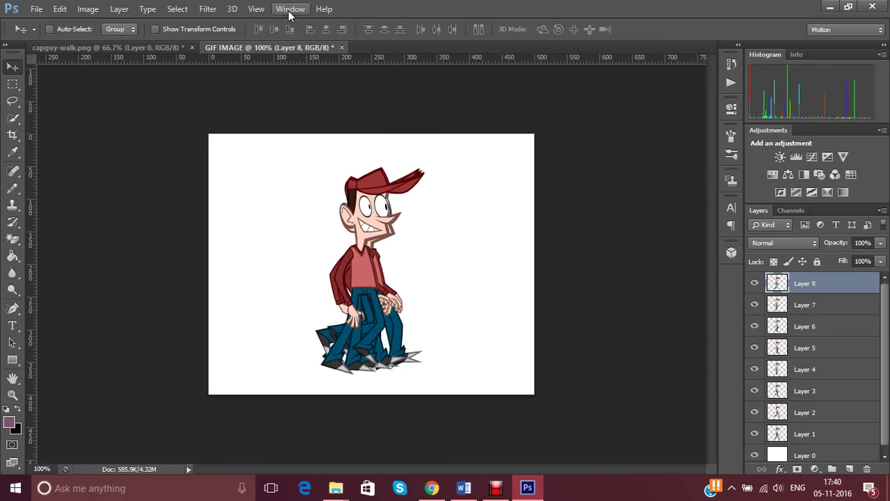
# Step: Reset the workspace layout with Window > Workspace > Reset Motion
pyautogui.click(289, 14)
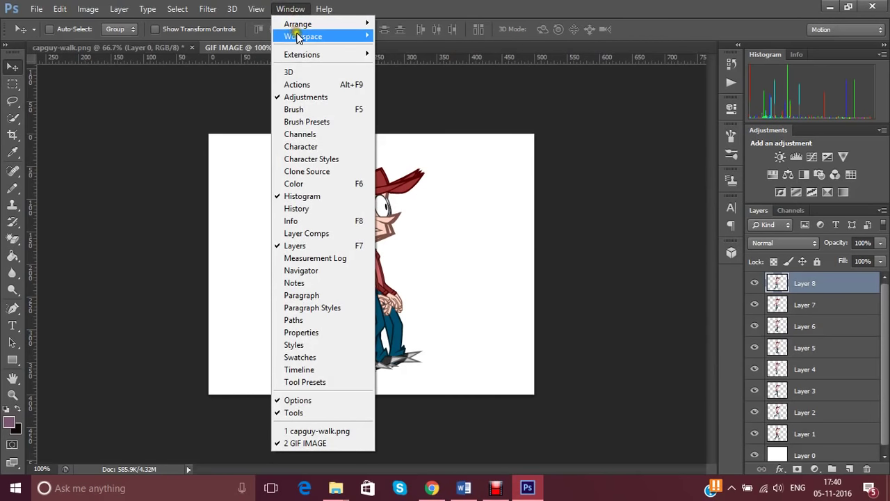
pyautogui.moveTo(303, 36)
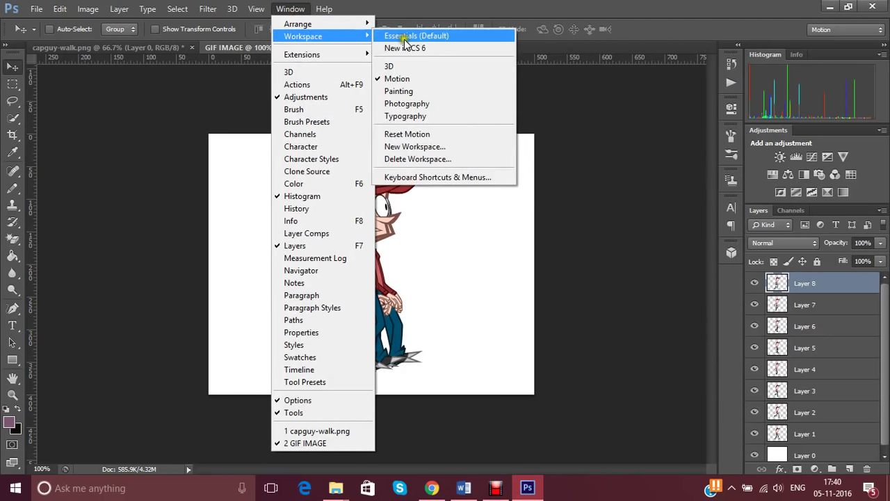
pyautogui.click(449, 136)
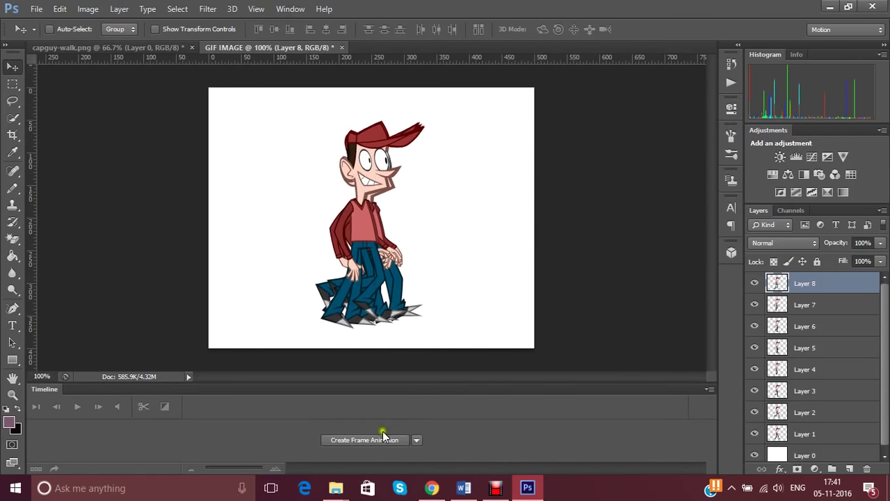
# Step: Create a frame animation in the Timeline panel for GIF IMAGE
pyautogui.click(418, 440)
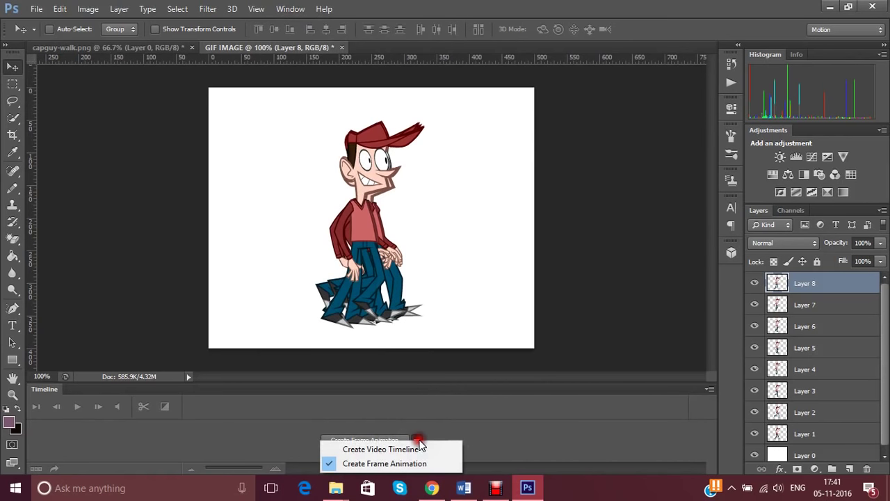
pyautogui.click(393, 464)
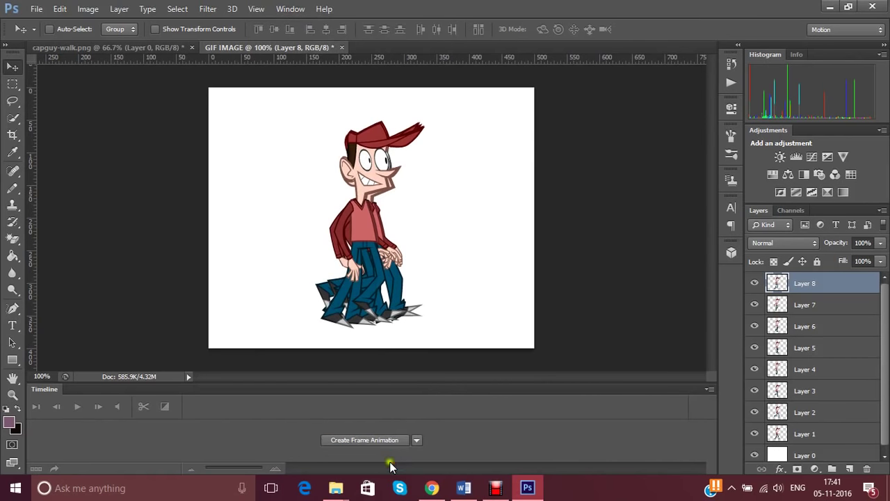
pyautogui.click(368, 440)
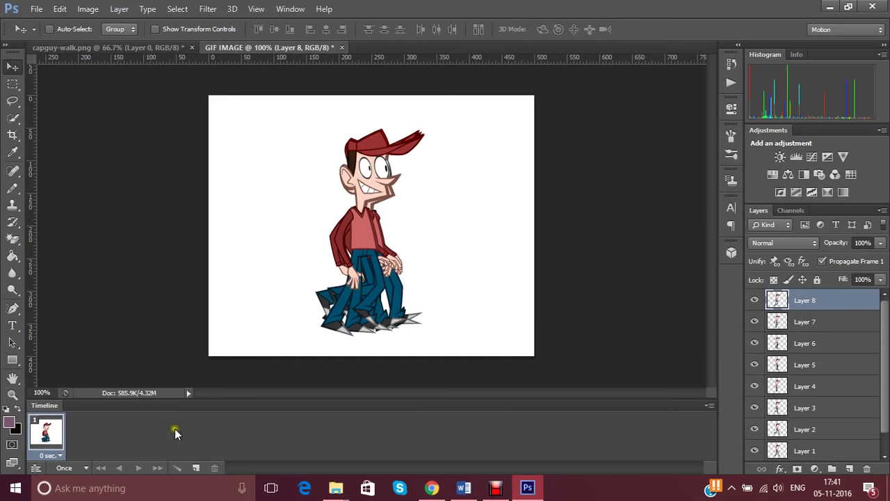
# Step: Duplicate the frame seven times for a total of eight frames
pyautogui.click(196, 468)
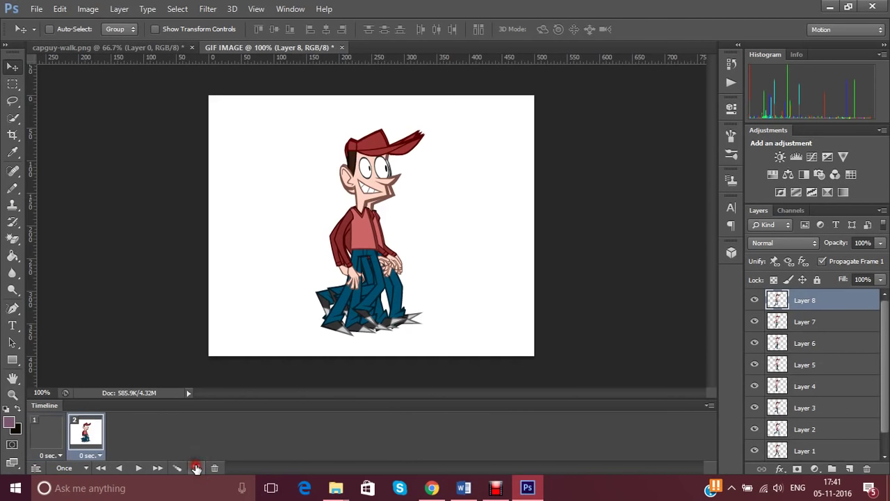
pyautogui.click(196, 468)
pyautogui.click(196, 468)
pyautogui.click(196, 468)
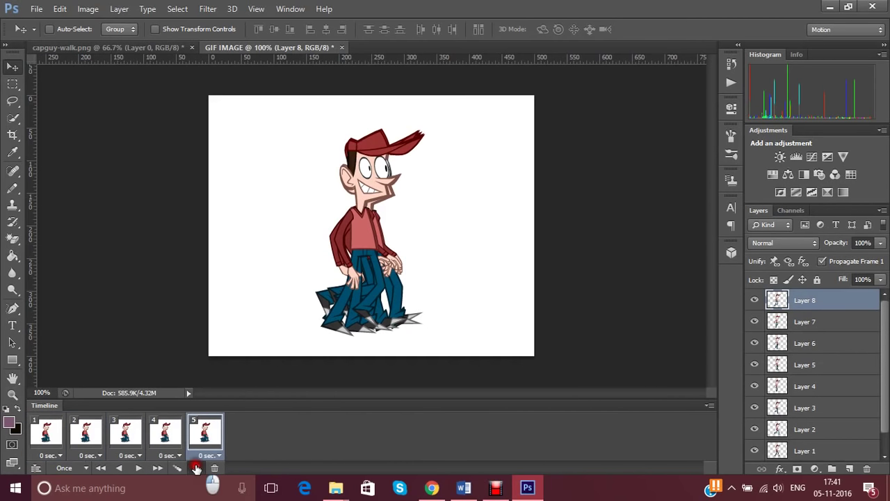
pyautogui.click(196, 468)
pyautogui.click(196, 468)
pyautogui.click(197, 468)
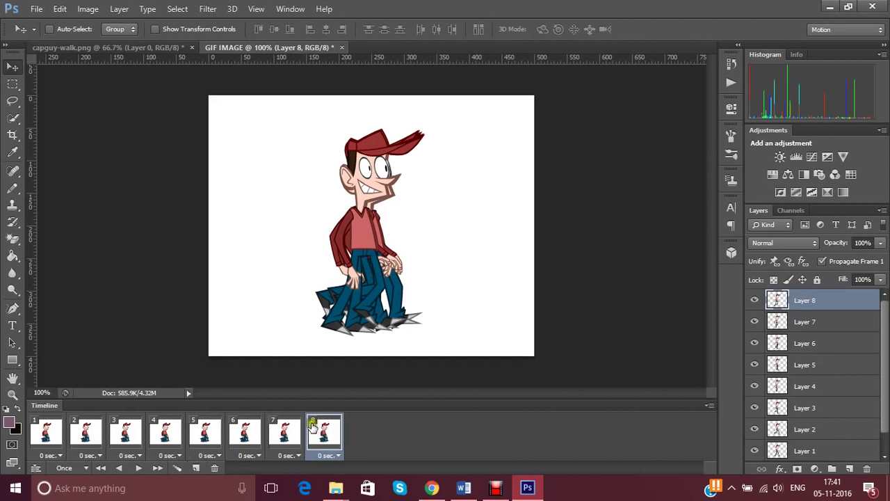
# Step: Make frame 1 show only Layer 1 by hiding Layers 2 through 8
pyautogui.click(45, 429)
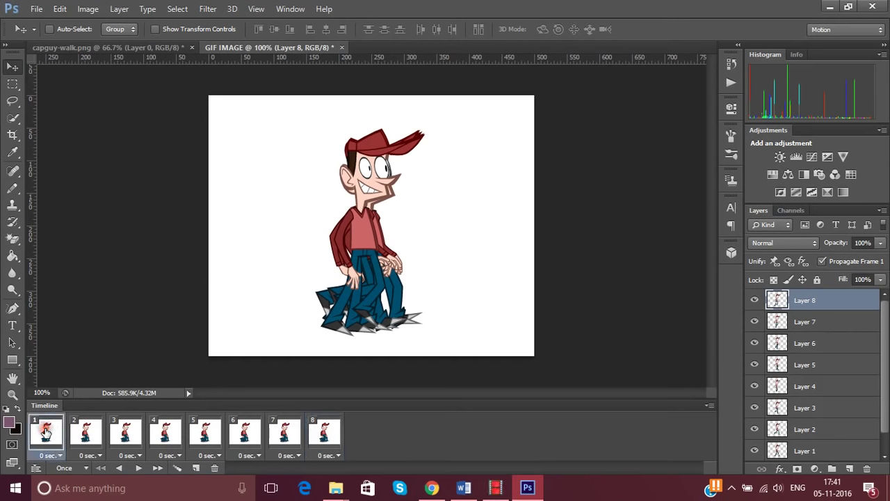
pyautogui.click(755, 301)
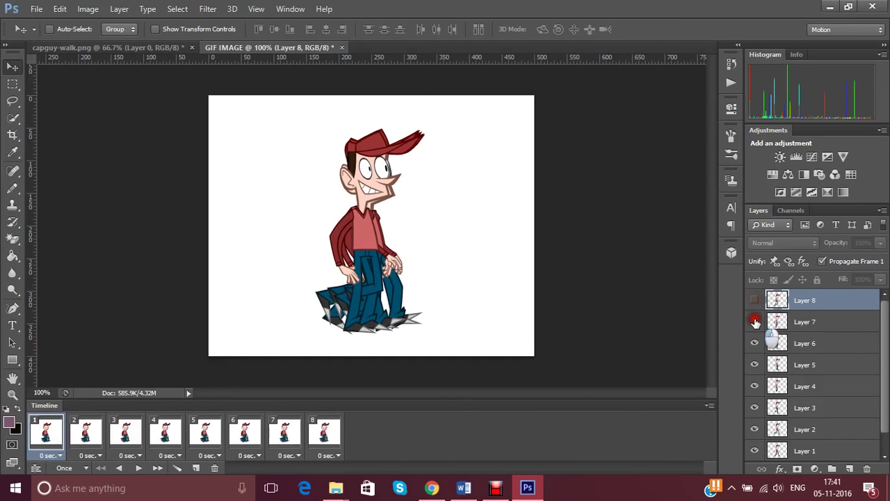
pyautogui.click(754, 321)
pyautogui.click(754, 343)
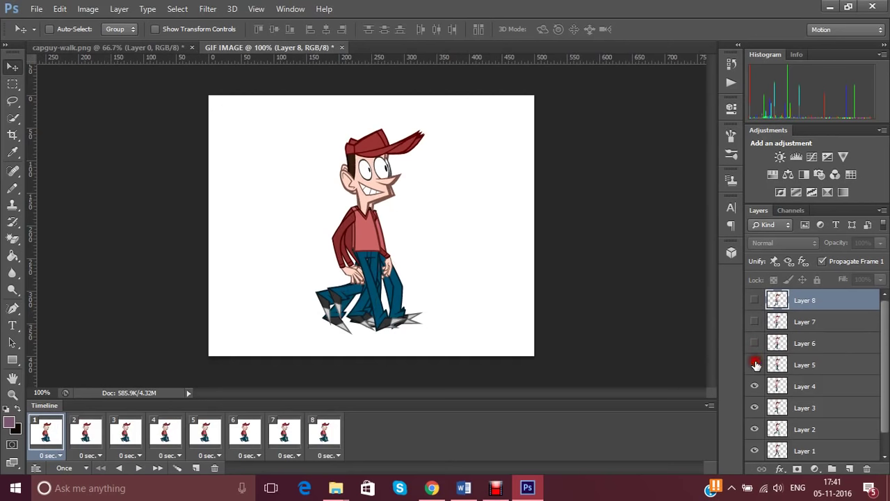
pyautogui.click(756, 365)
pyautogui.click(754, 386)
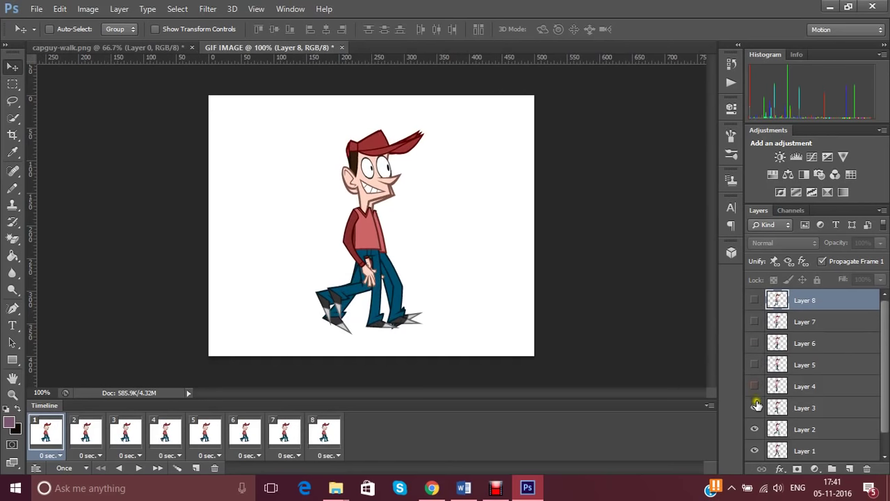
pyautogui.click(754, 408)
pyautogui.click(754, 429)
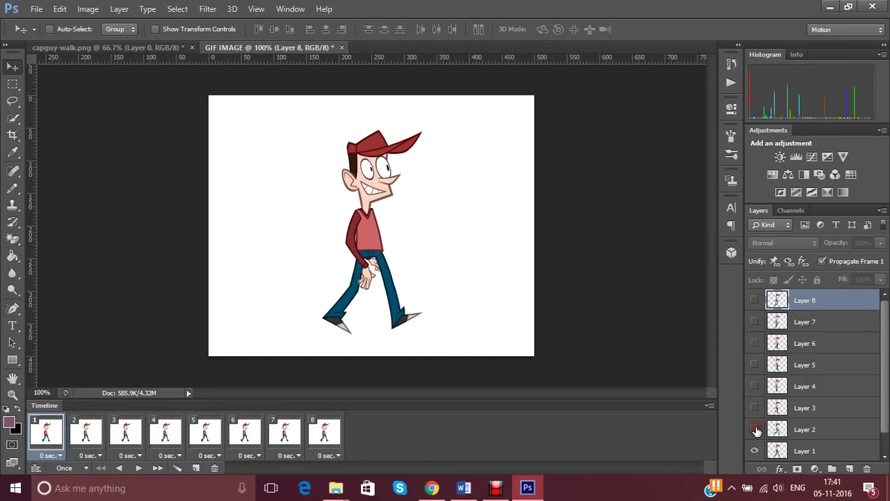
pyautogui.moveTo(884, 374); pyautogui.dragTo(886, 412)
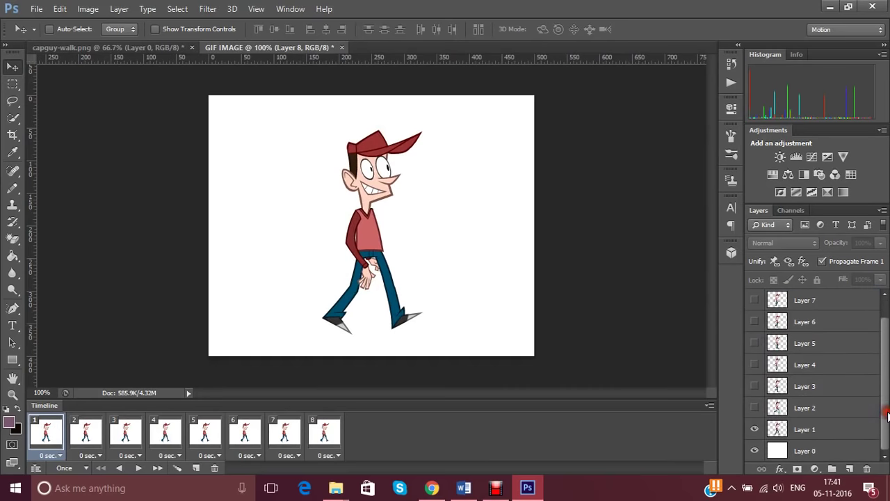
# Step: In frames 2, 3 and 4, hide Layer 1 and show Layers 2, 3 and 4 respectively
pyautogui.click(84, 432)
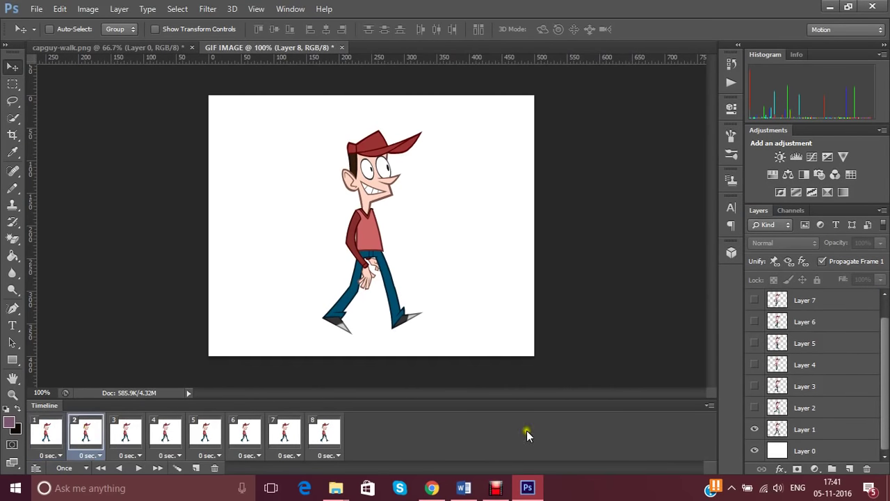
pyautogui.click(755, 430)
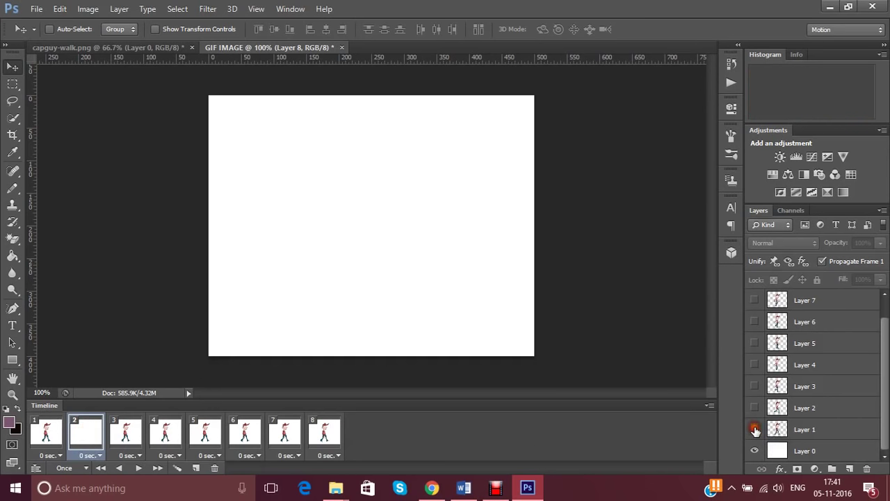
pyautogui.click(755, 409)
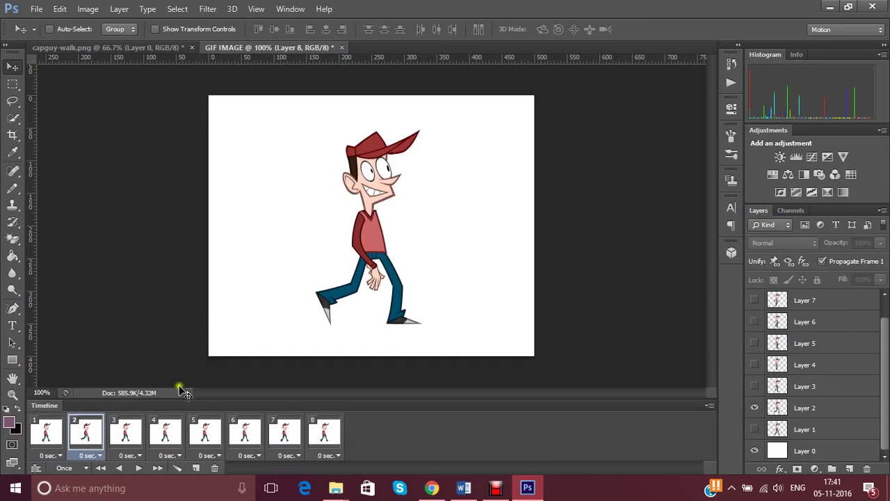
pyautogui.click(127, 435)
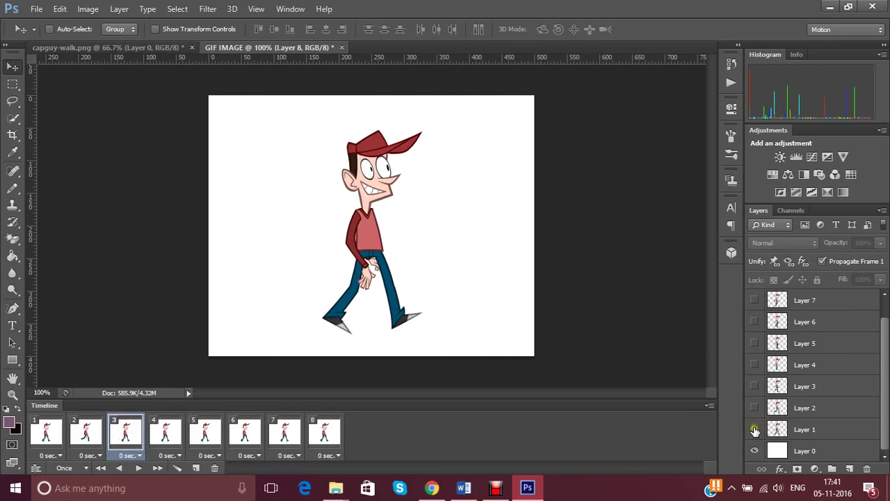
pyautogui.click(755, 430)
pyautogui.click(754, 386)
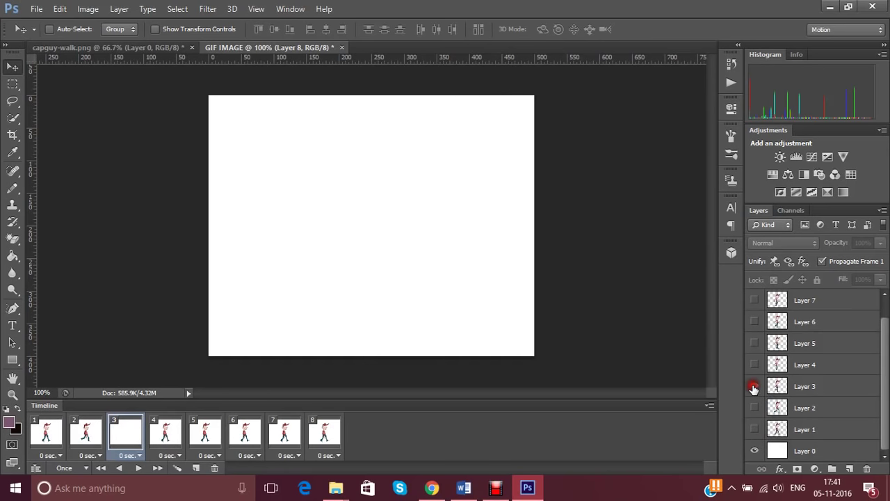
pyautogui.click(165, 433)
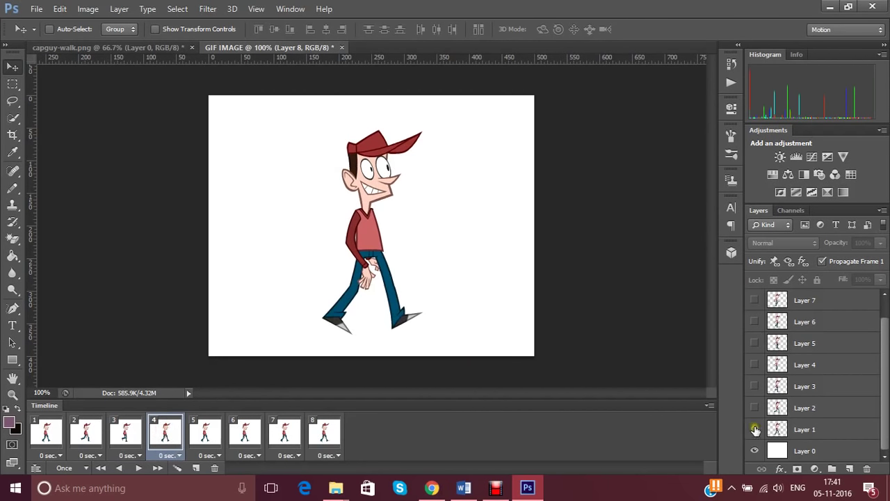
pyautogui.click(755, 429)
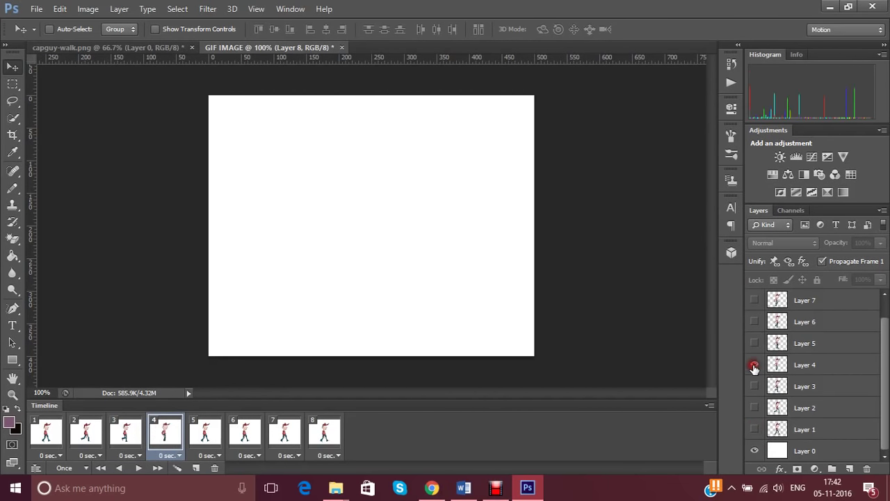
pyautogui.click(754, 365)
# Step: In frames 5 and 6, hide Layer 1 and show Layers 5 and 6 respectively
pyautogui.click(202, 432)
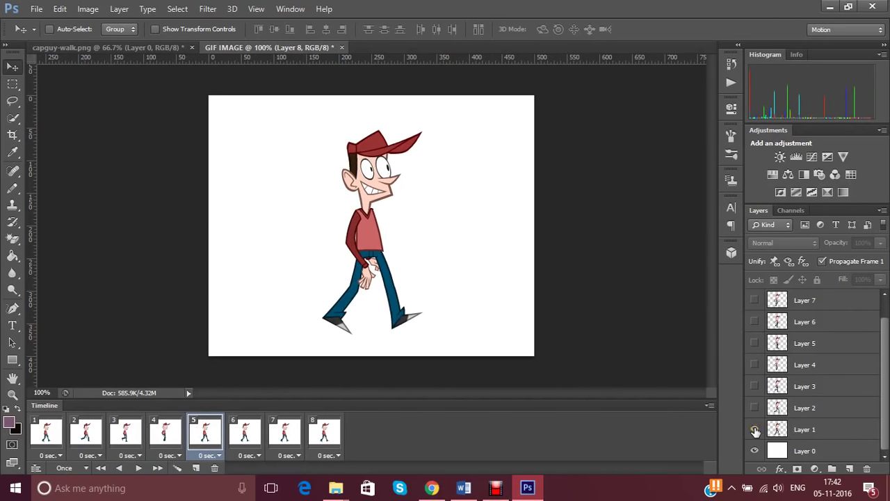
pyautogui.click(755, 431)
pyautogui.click(754, 342)
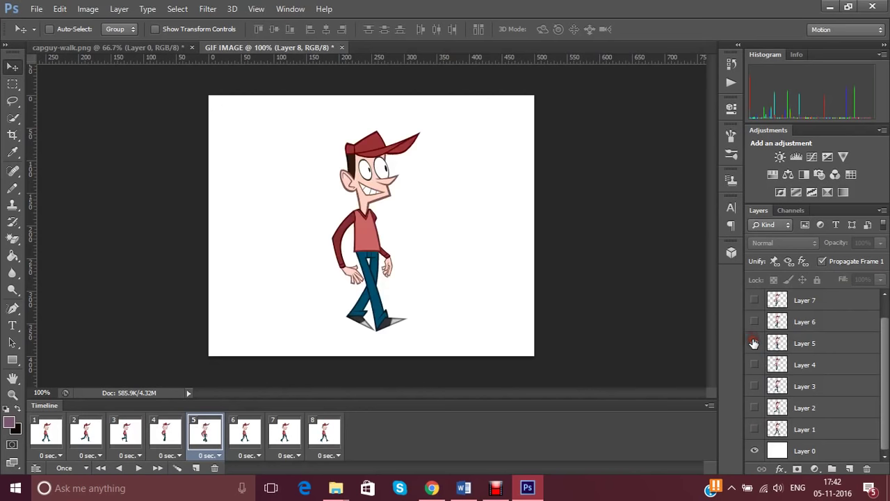
pyautogui.click(245, 431)
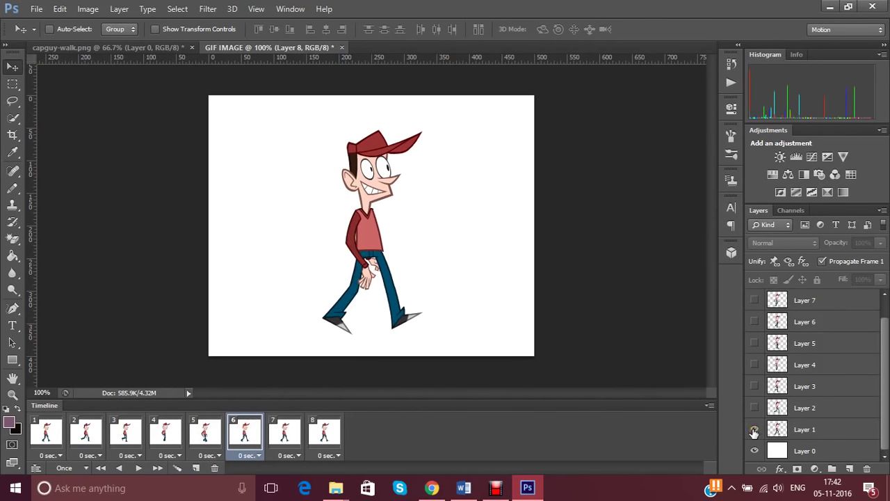
pyautogui.click(754, 430)
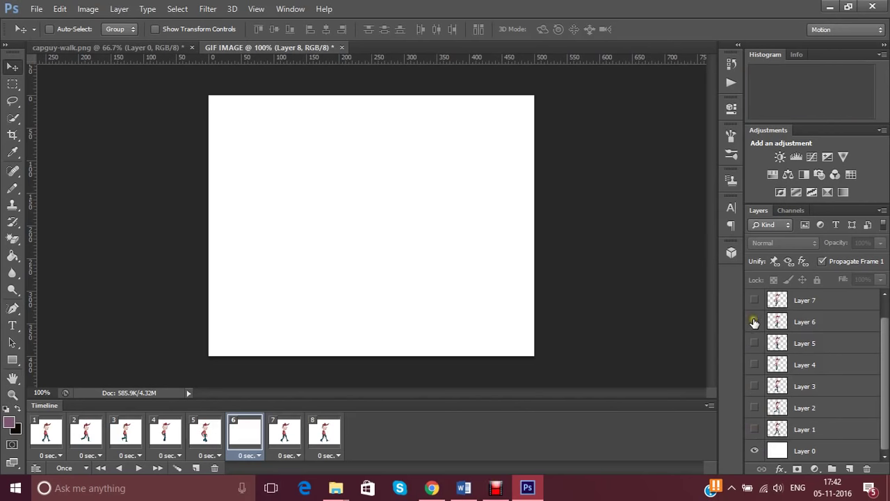
pyautogui.click(754, 321)
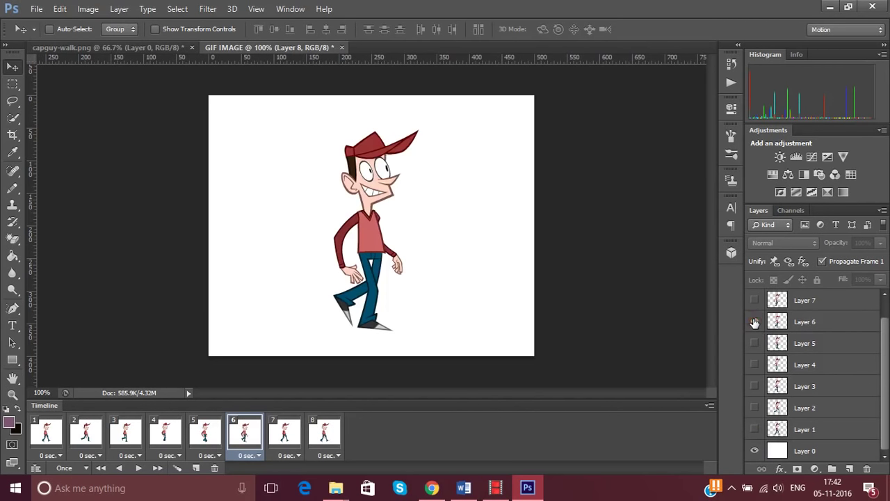
# Step: In frames 7 and 8, hide Layer 1 and show Layers 7 and 8 respectively
pyautogui.click(284, 429)
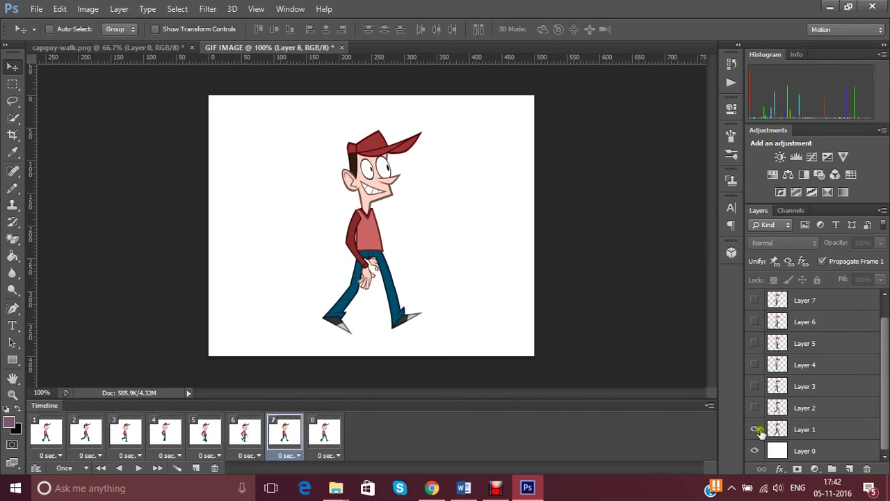
pyautogui.click(754, 430)
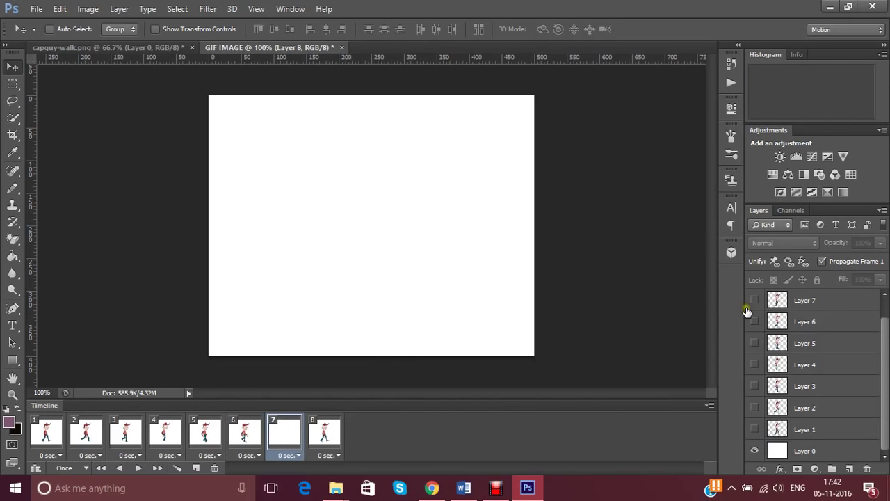
pyautogui.click(755, 299)
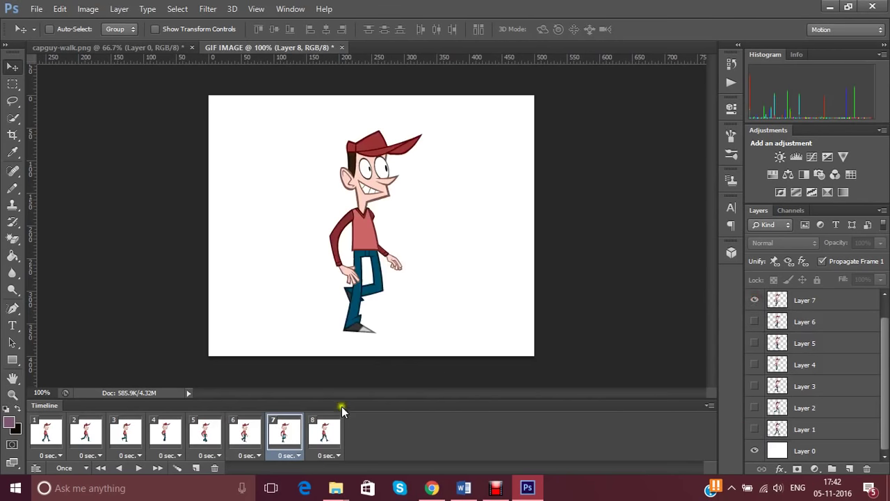
pyautogui.click(323, 431)
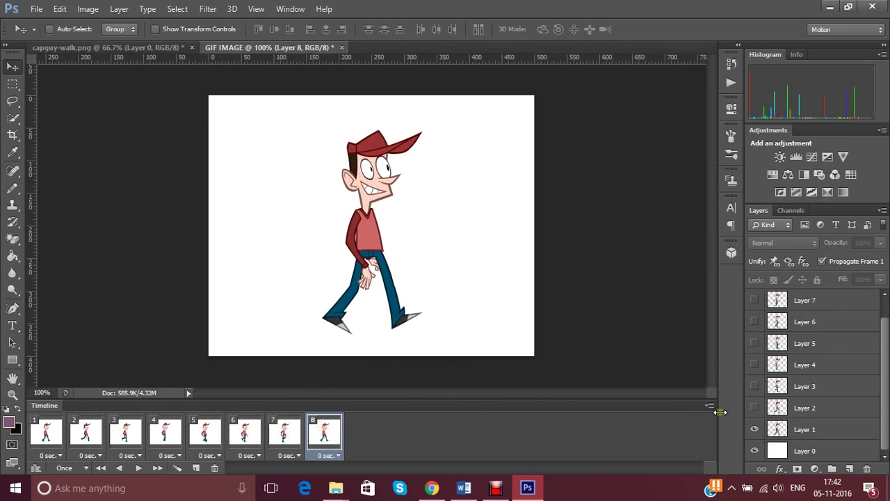
pyautogui.click(755, 430)
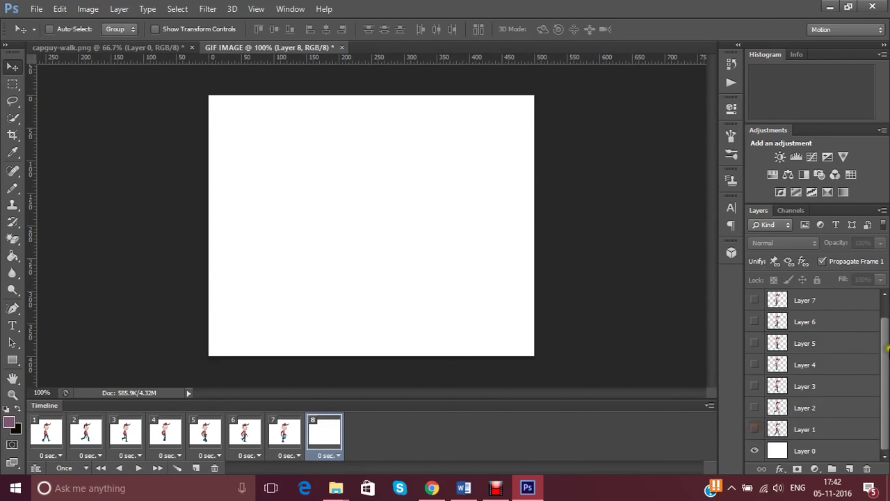
pyautogui.moveTo(885, 361); pyautogui.dragTo(883, 307)
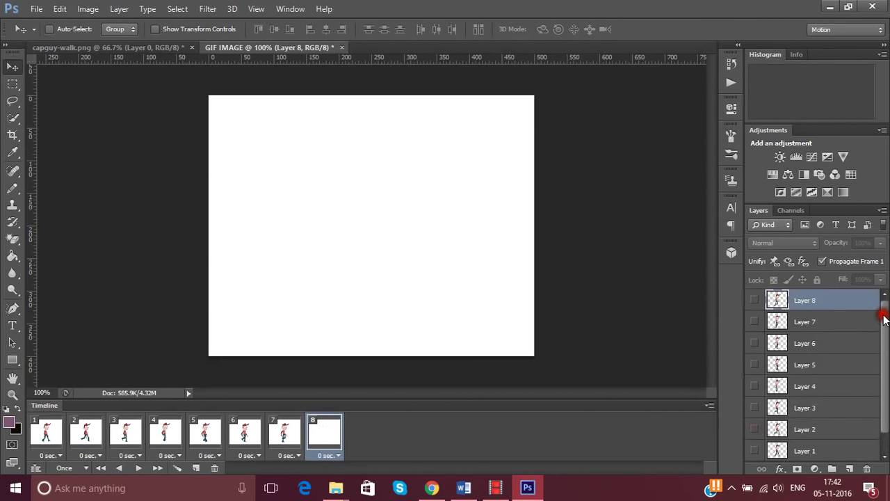
pyautogui.click(754, 300)
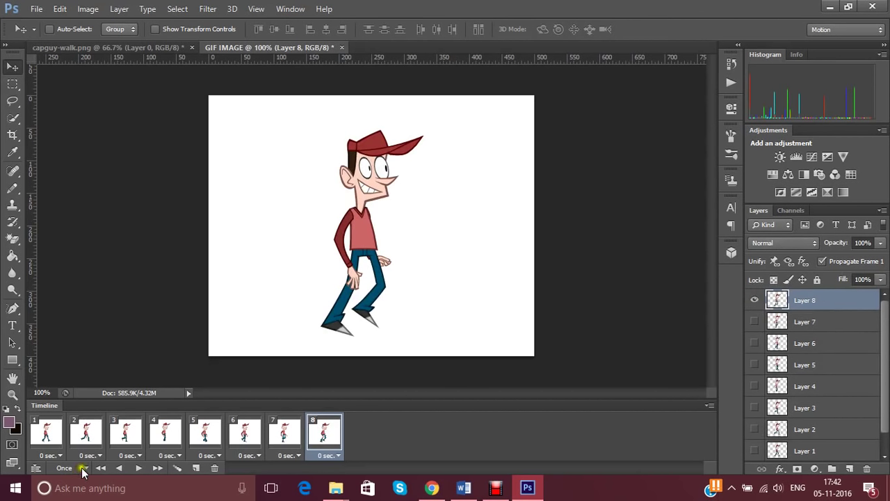
# Step: Preview the walk animation and set its looping to 3 times
pyautogui.click(138, 467)
pyautogui.click(138, 467)
pyautogui.click(139, 467)
pyautogui.click(85, 469)
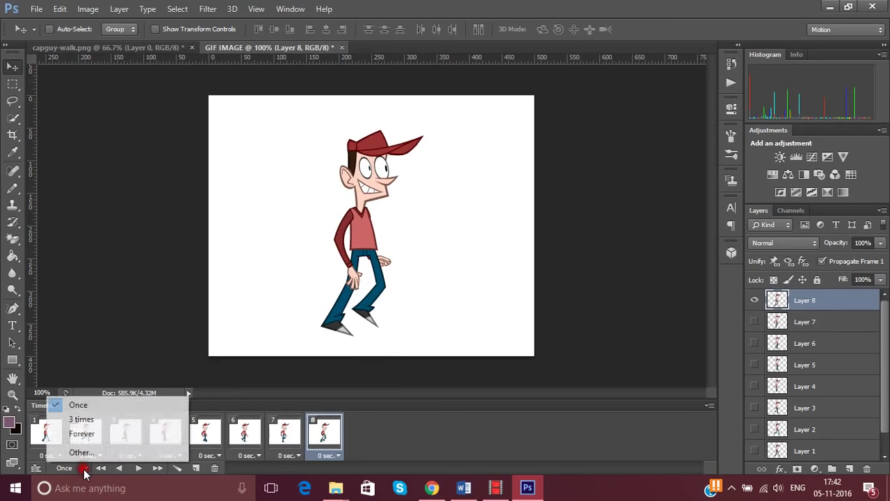
pyautogui.click(89, 424)
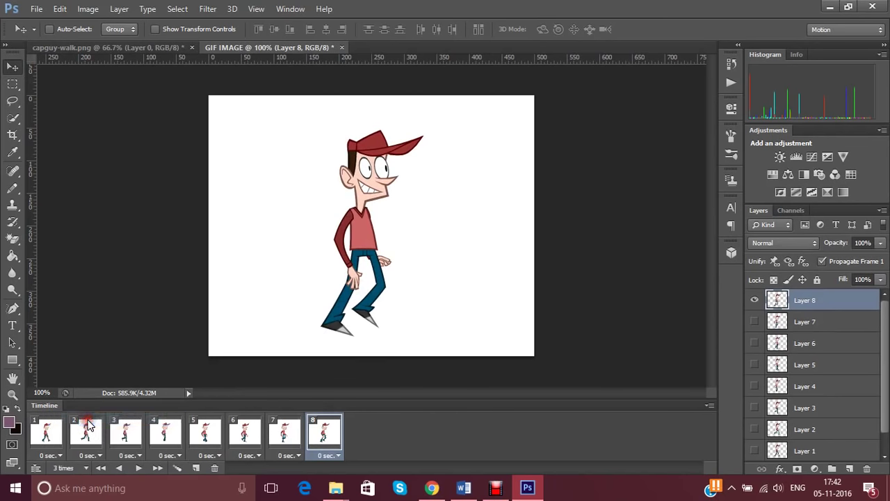
pyautogui.click(138, 472)
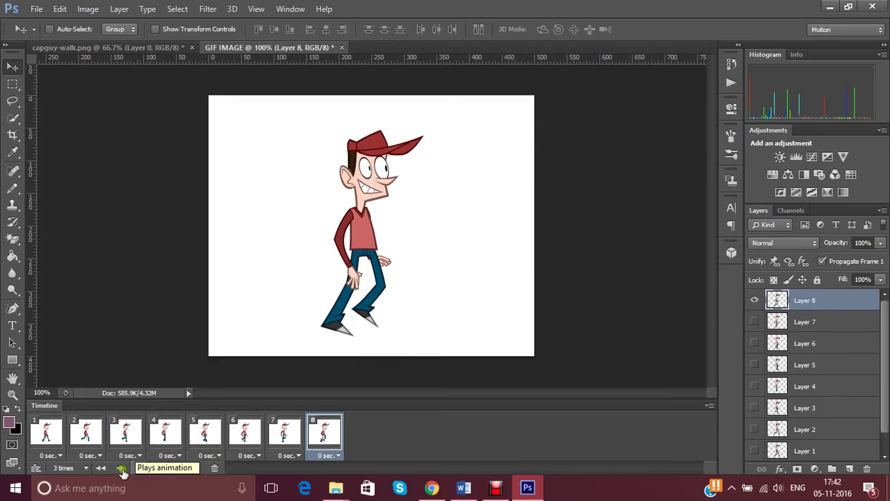
# Step: Change looping to Forever, preview and stop playback, then return to frame 1
pyautogui.click(84, 468)
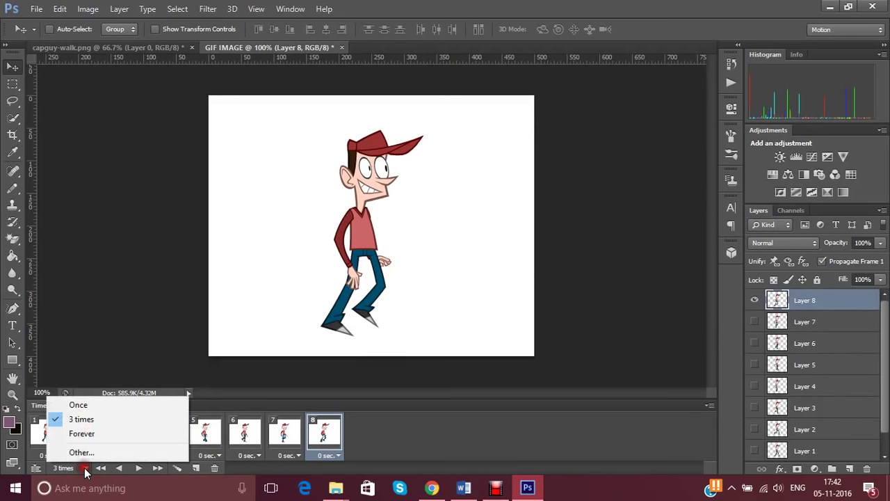
pyautogui.click(112, 436)
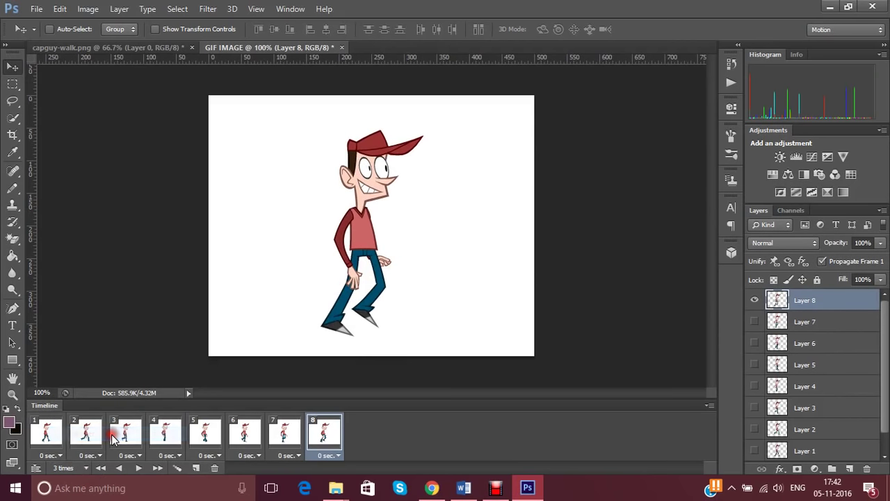
pyautogui.click(138, 468)
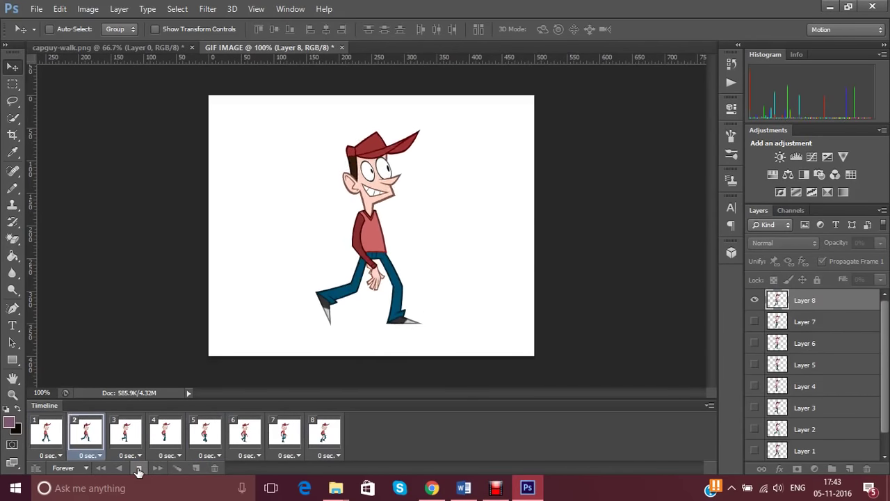
pyautogui.click(138, 469)
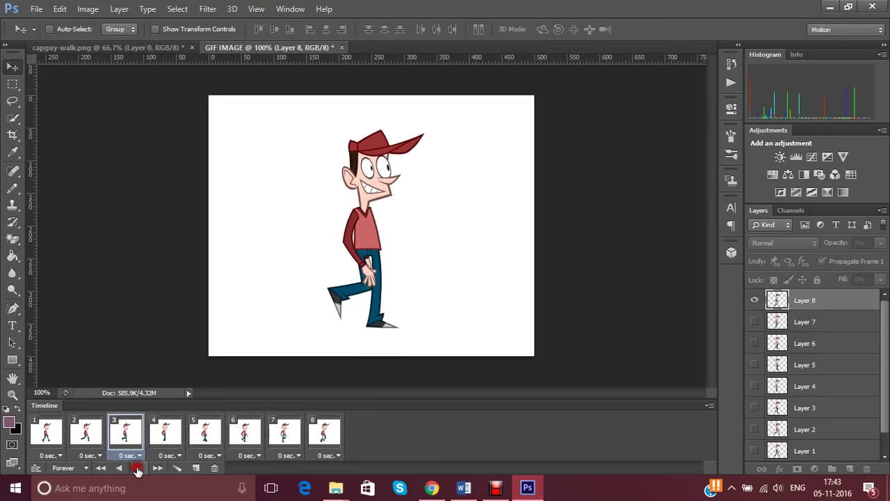
pyautogui.click(49, 437)
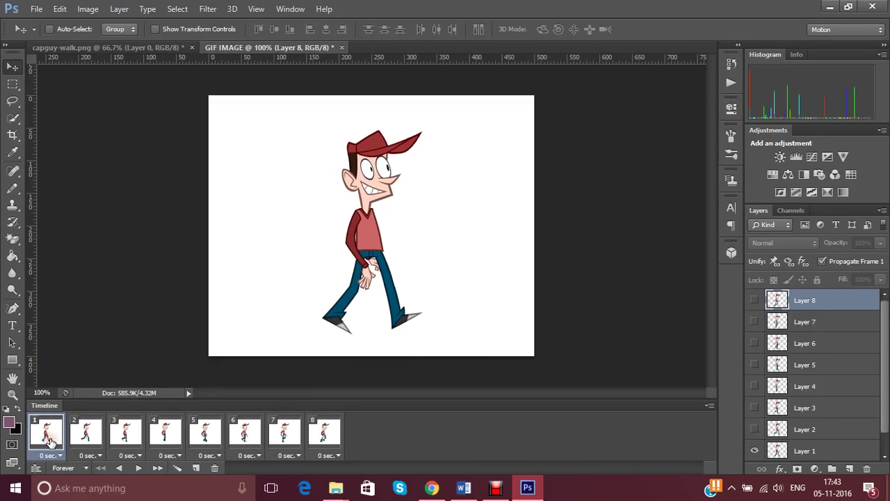
# Step: Set all eight frames to a 0.1 s delay and preview the timing
pyautogui.keyDown('shift'); pyautogui.click(324, 437); pyautogui.keyUp('shift')
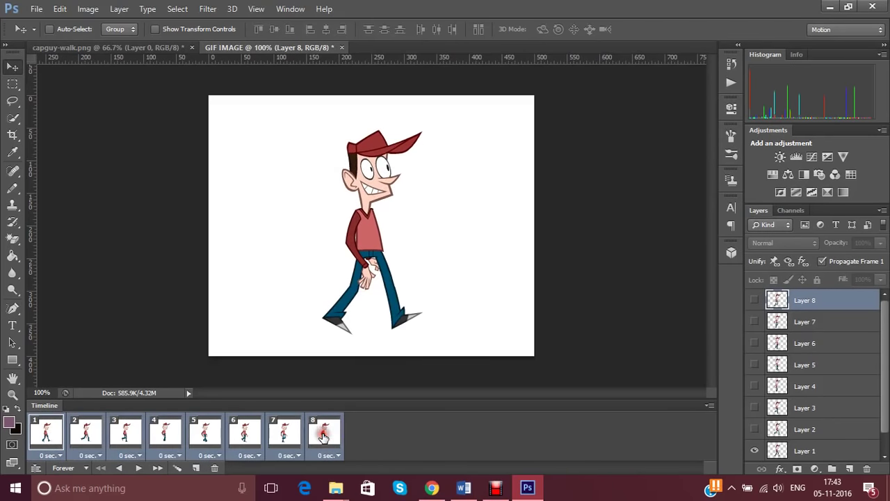
pyautogui.click(324, 456)
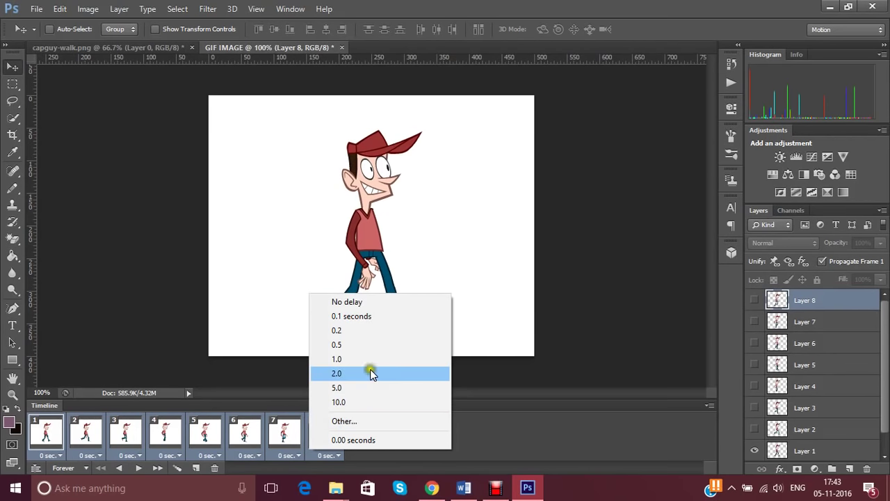
pyautogui.click(370, 317)
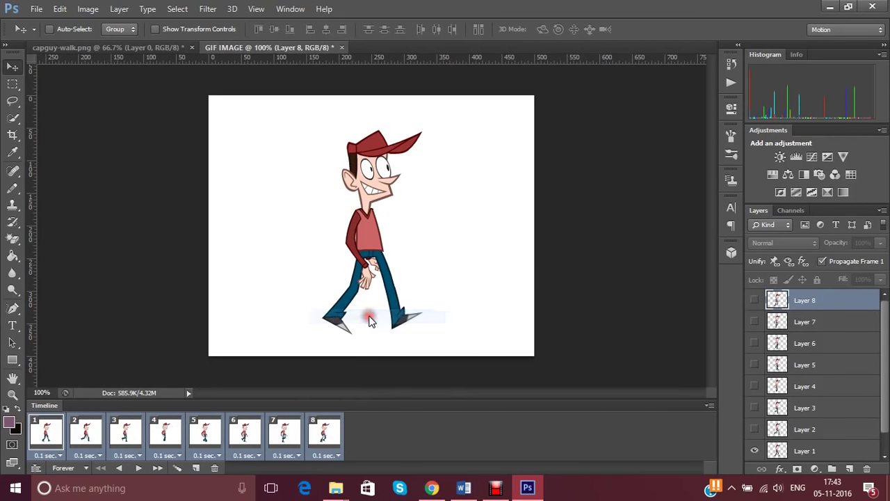
pyautogui.click(137, 470)
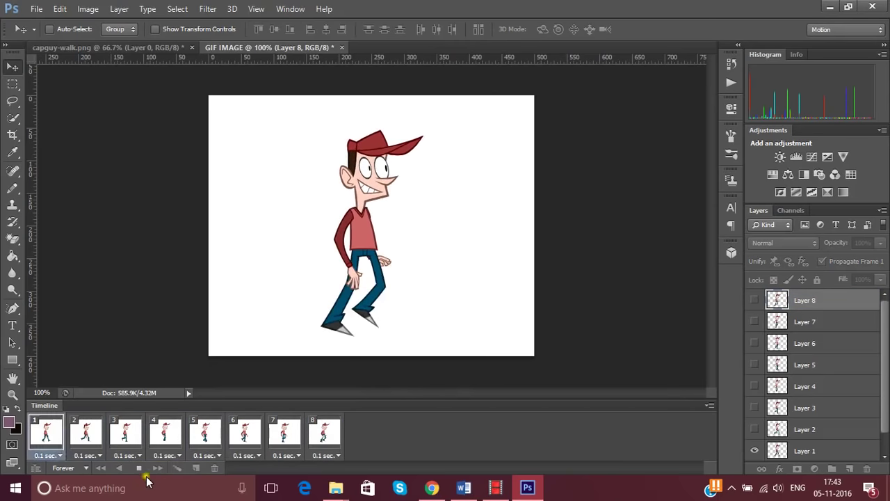
pyautogui.click(140, 470)
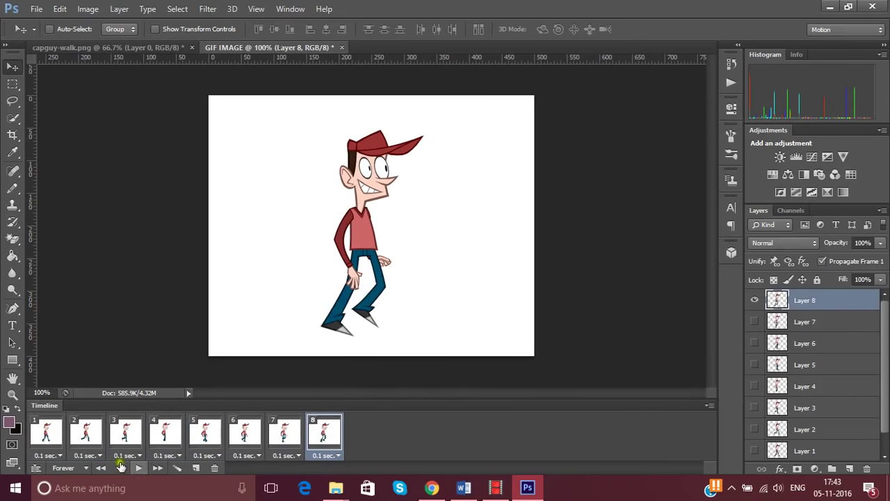
pyautogui.click(46, 433)
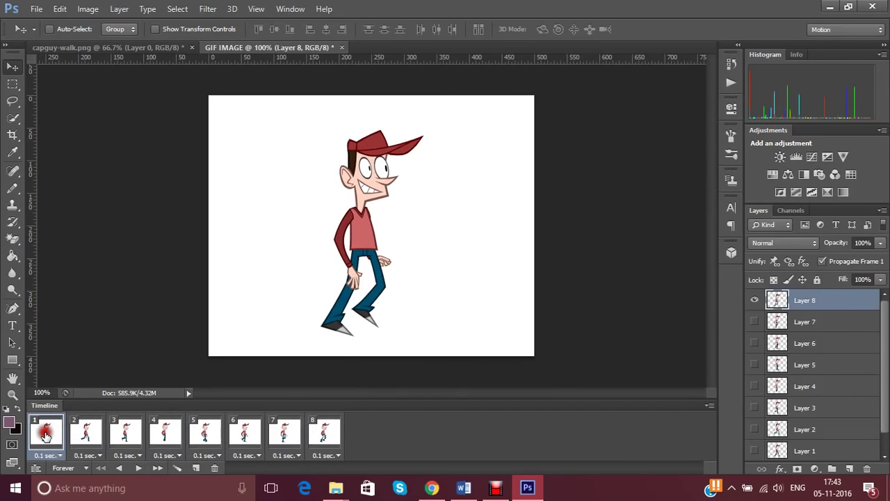
# Step: Give all eight frames a custom 0.15 s delay
pyautogui.keyDown('shift'); pyautogui.click(323, 433); pyautogui.keyUp('shift')
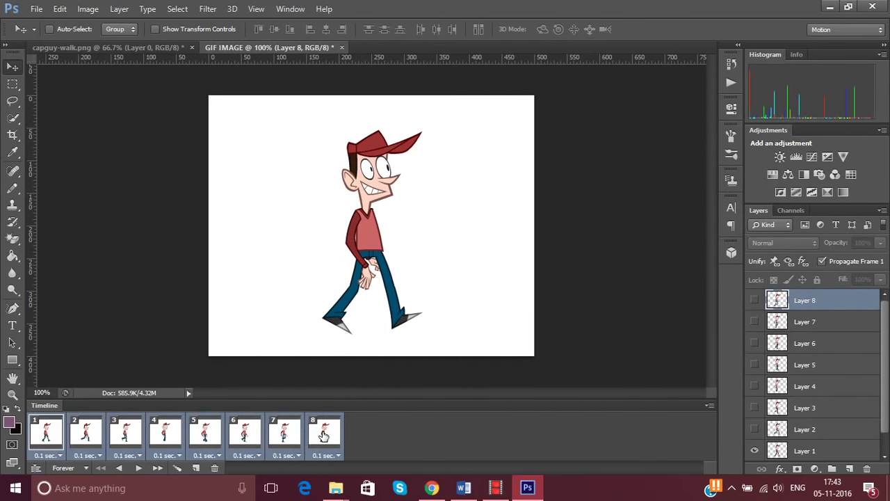
pyautogui.click(325, 455)
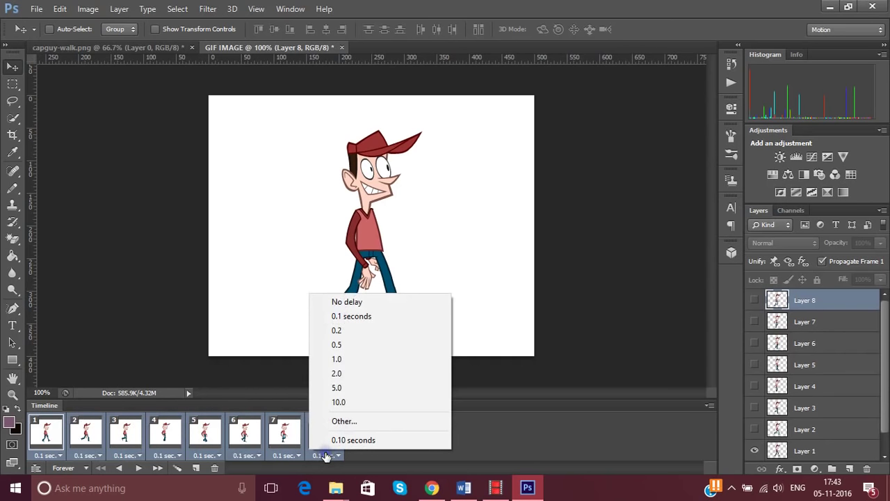
pyautogui.click(367, 421)
pyautogui.write('0.15')
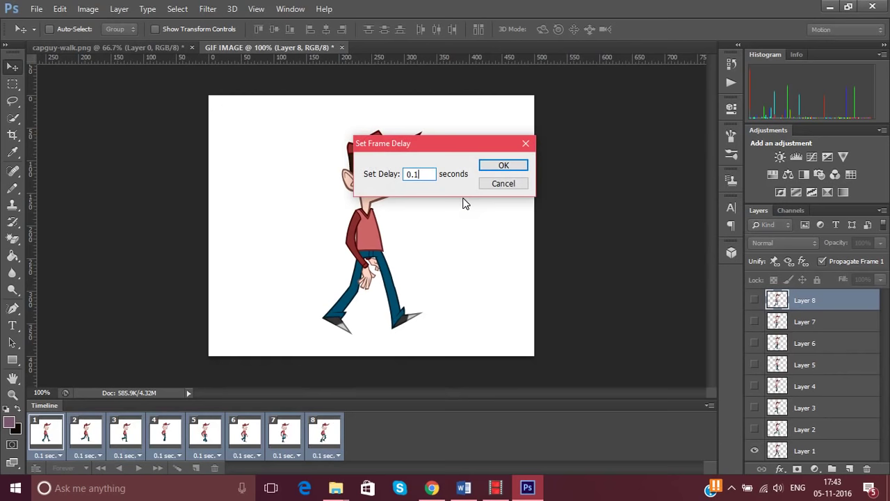
pyautogui.click(503, 164)
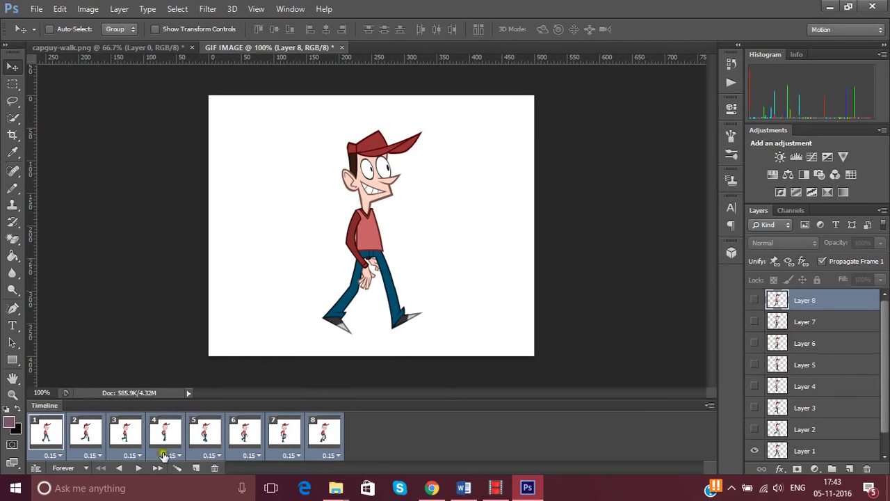
pyautogui.click(139, 468)
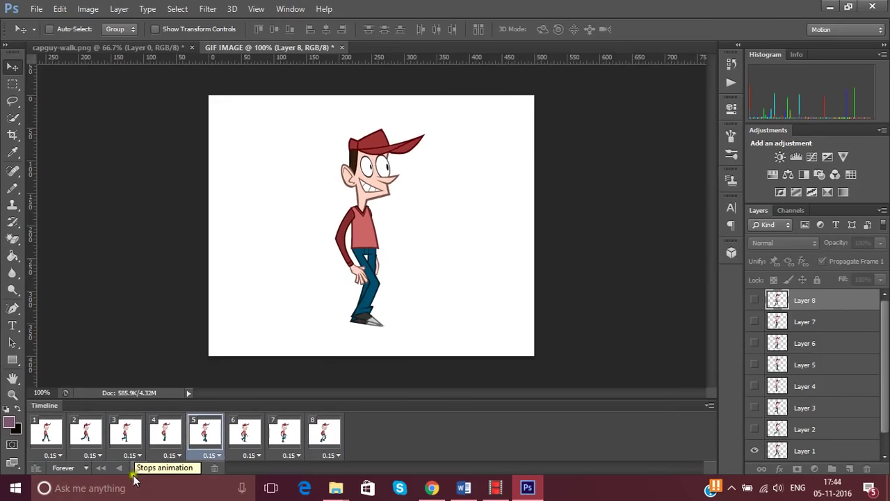
pyautogui.click(138, 470)
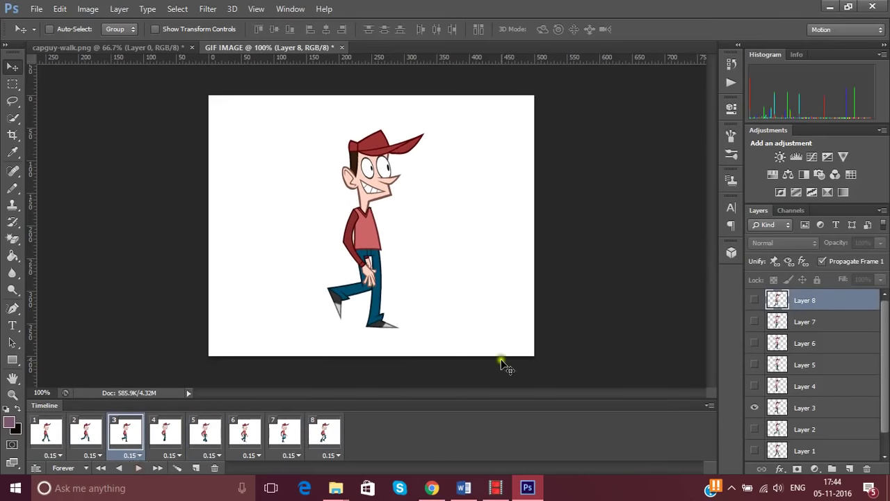
# Step: Select all eight animation frames and hide the white Layer 0 background for transparency
pyautogui.click(50, 436)
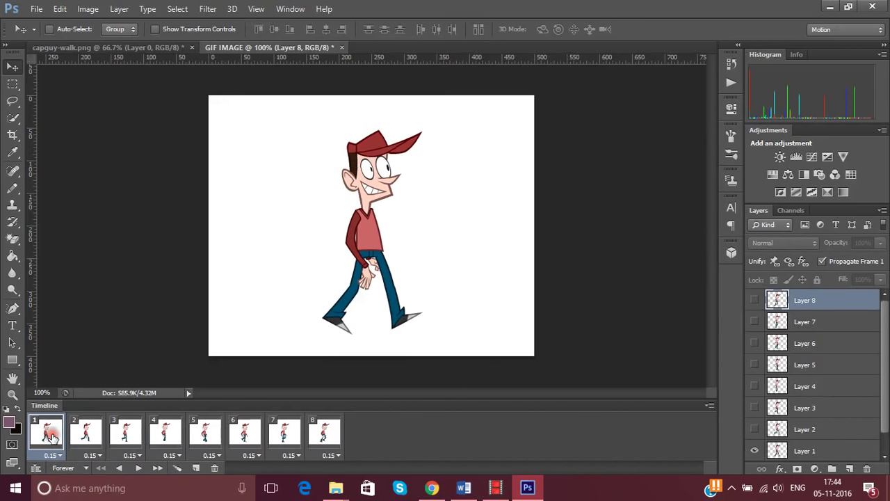
pyautogui.keyDown('shift'); pyautogui.click(328, 436); pyautogui.keyUp('shift')
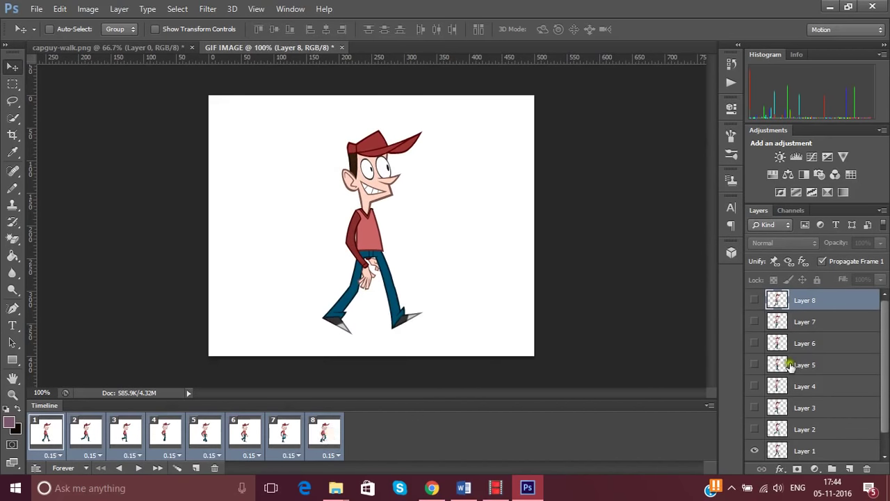
pyautogui.moveTo(883, 355); pyautogui.dragTo(887, 400)
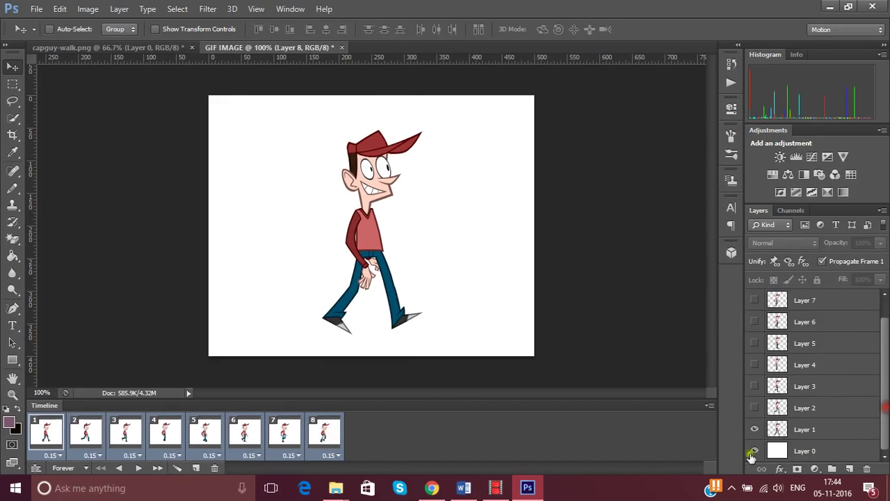
pyautogui.click(755, 450)
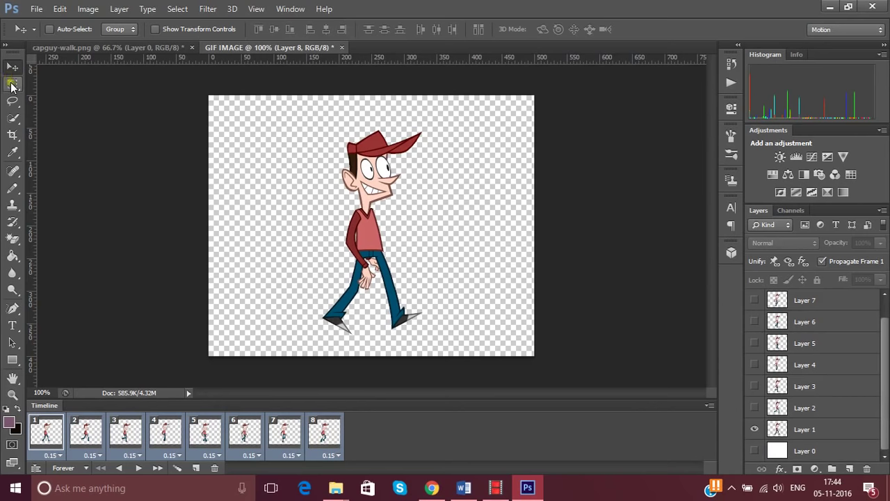
# Step: Crop the canvas to a rectangular selection tightly around the walking character, about 192 × 329 px
pyautogui.moveTo(12, 85); pyautogui.dragTo(72, 84)
pyautogui.click(73, 82)
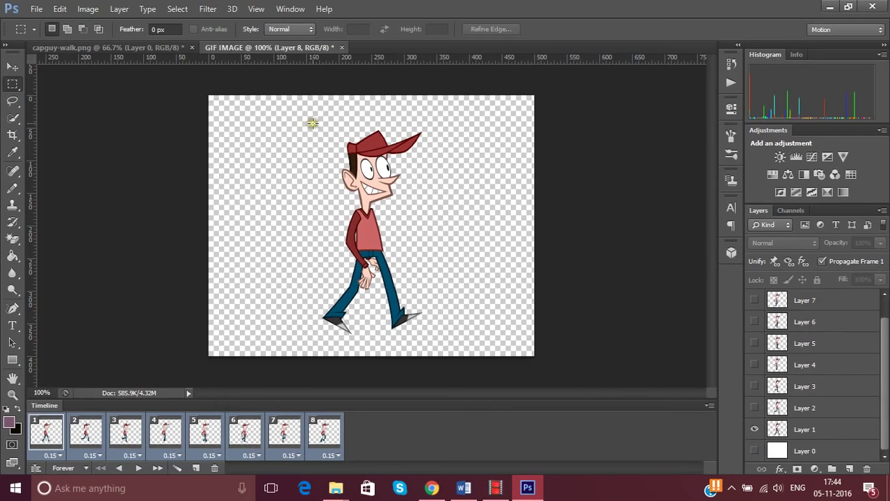
pyautogui.moveTo(312, 125); pyautogui.dragTo(437, 340)
pyautogui.click(437, 340)
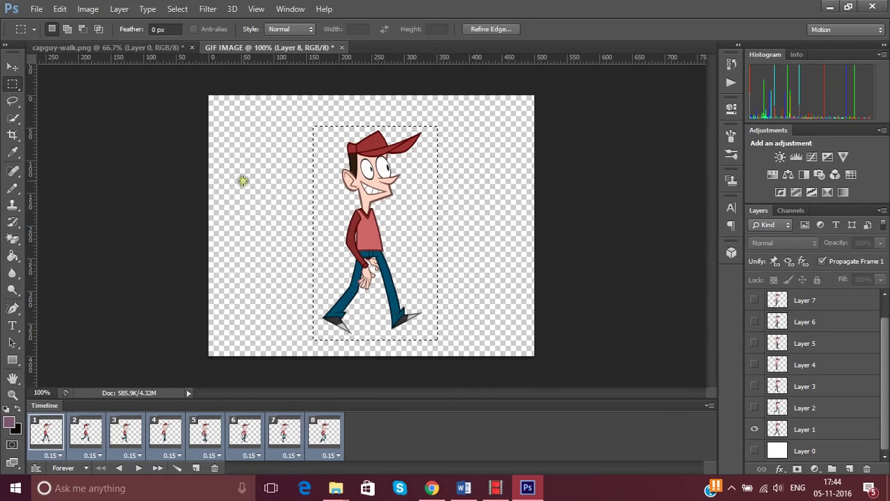
pyautogui.click(88, 10)
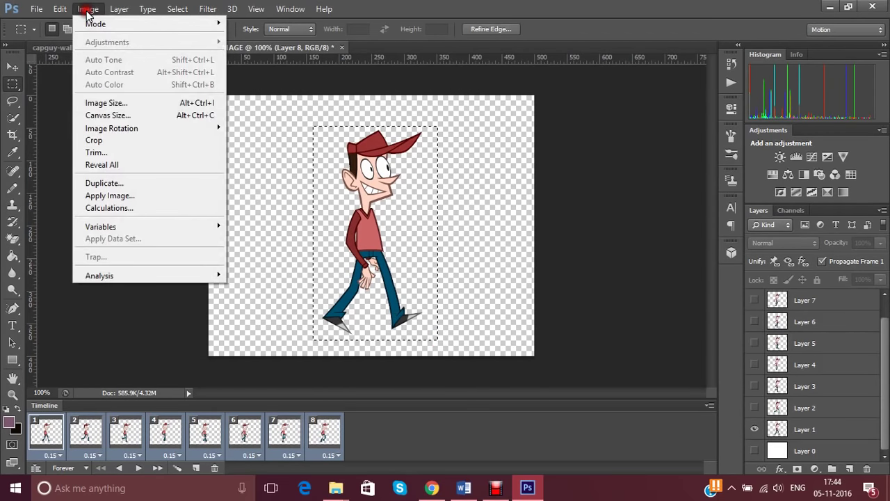
pyautogui.click(127, 140)
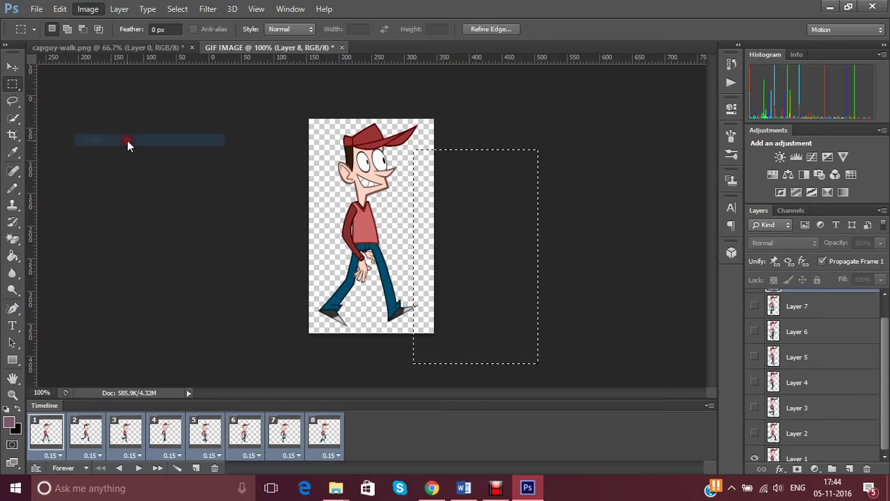
pyautogui.click(15, 85)
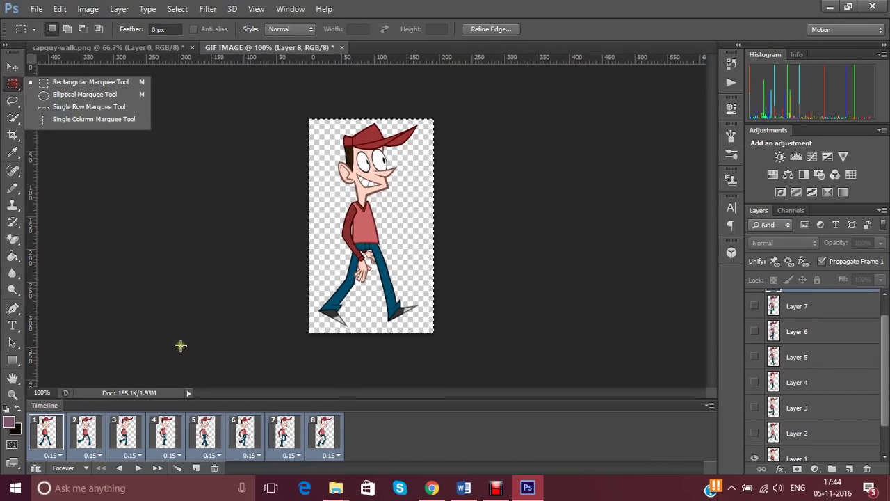
pyautogui.click(140, 468)
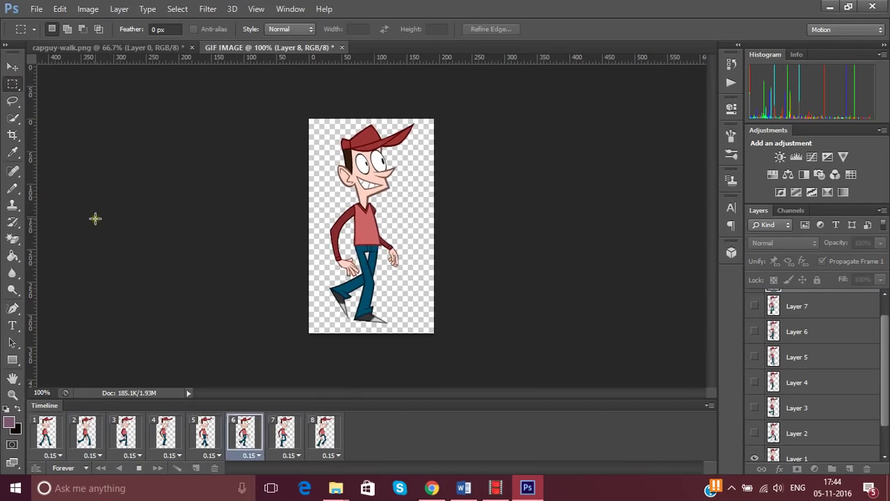
pyautogui.click(36, 10)
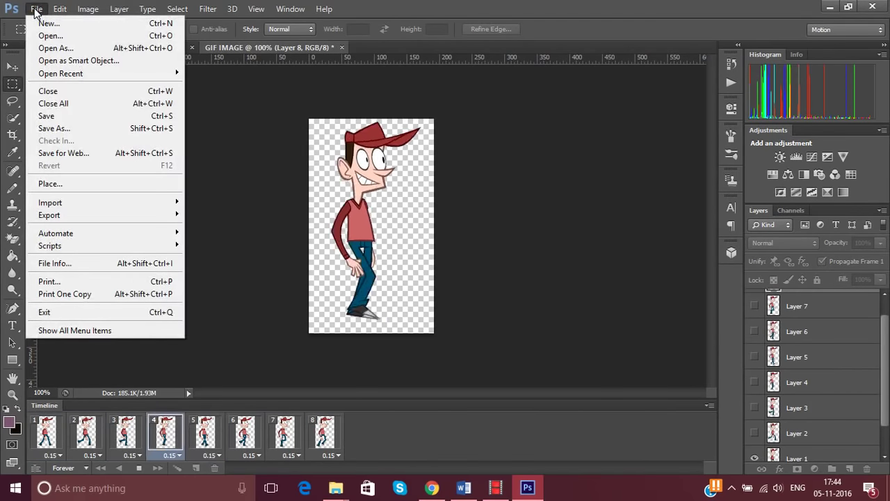
pyautogui.click(108, 132)
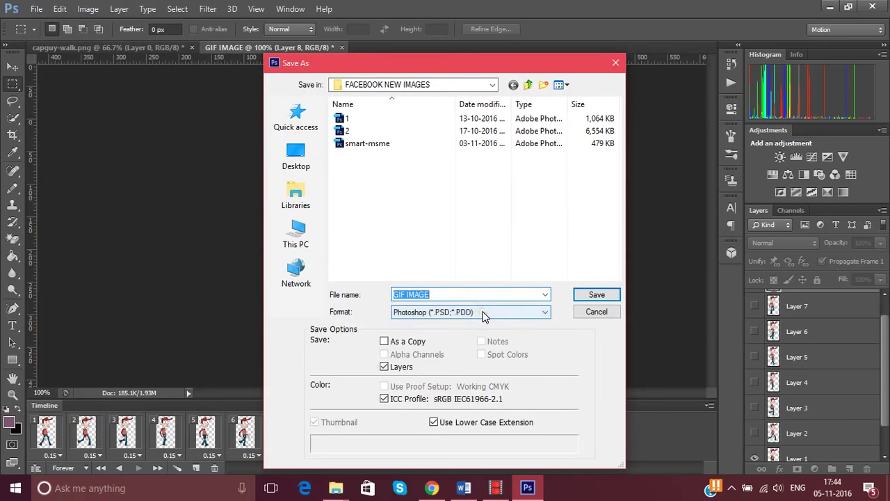
pyautogui.click(484, 313)
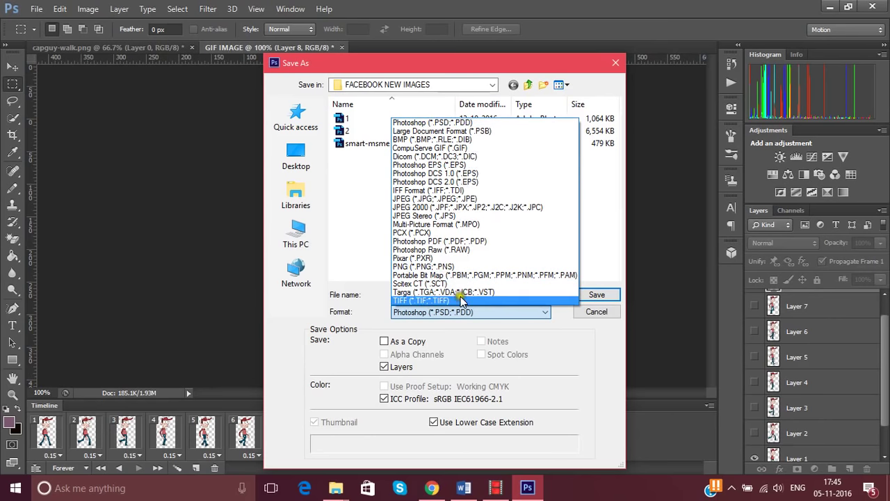
pyautogui.click(467, 314)
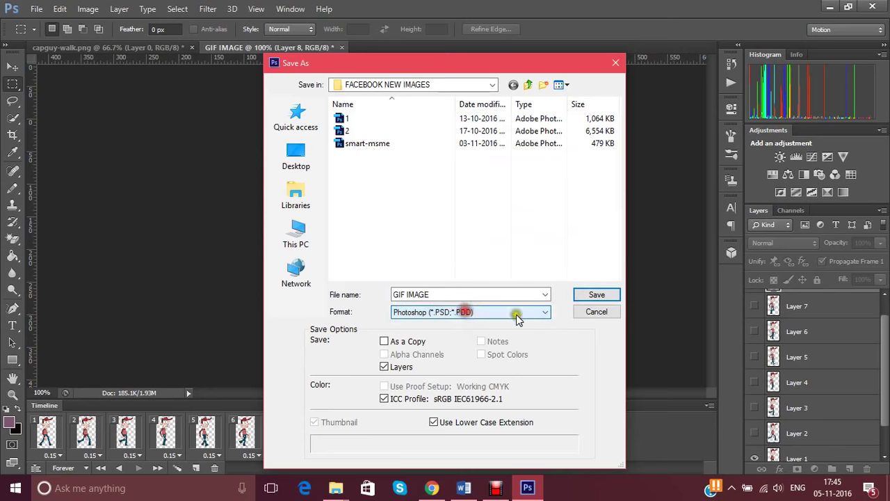
pyautogui.click(596, 312)
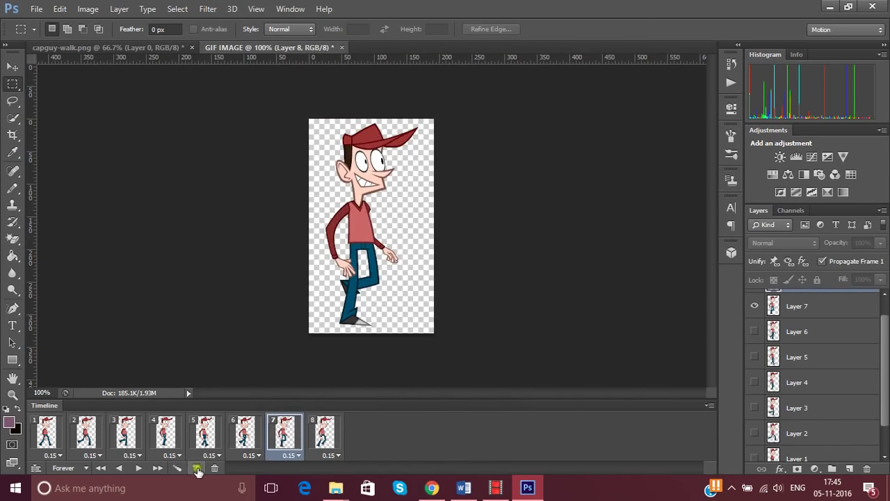
pyautogui.click(139, 468)
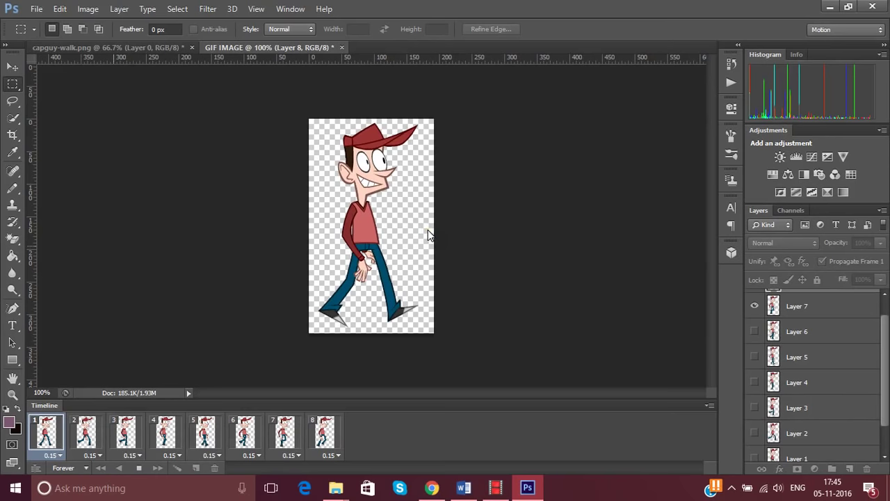
# Step: Open Save for Web and set the GIF 32 Dithered preset, comparing with the original
pyautogui.hotkey('ctrl', 'alt', 'shift', 's')
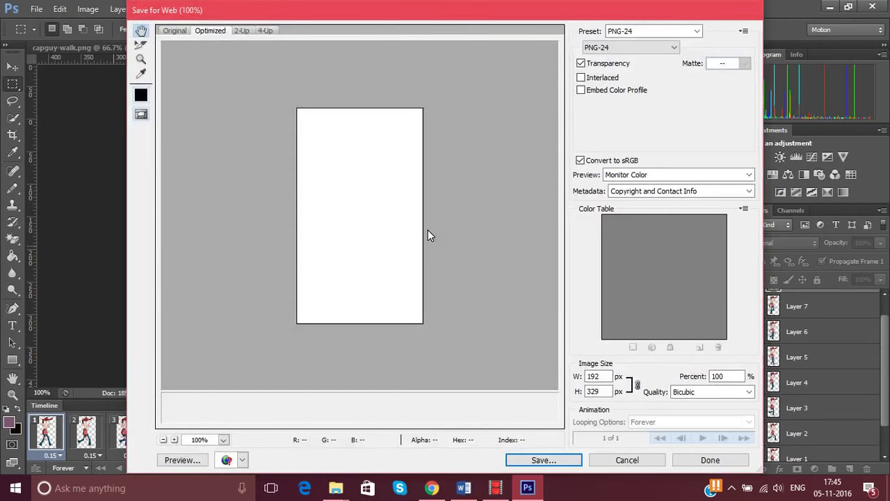
pyautogui.click(647, 32)
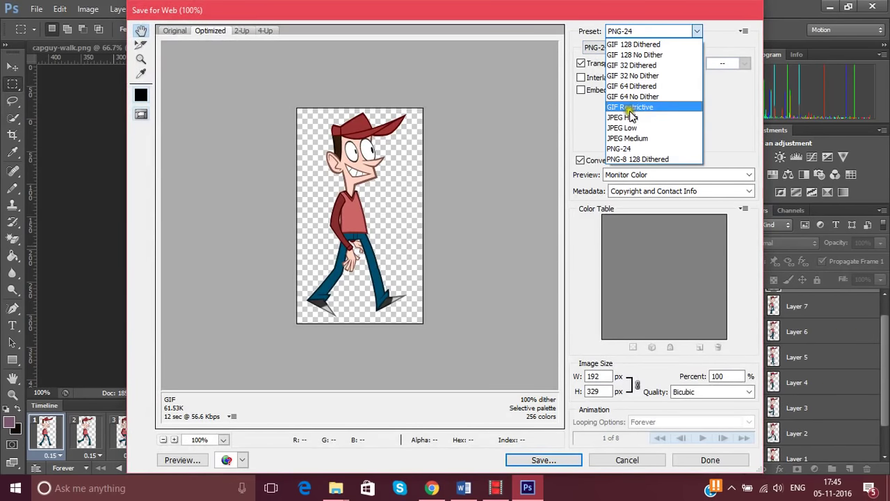
pyautogui.click(644, 66)
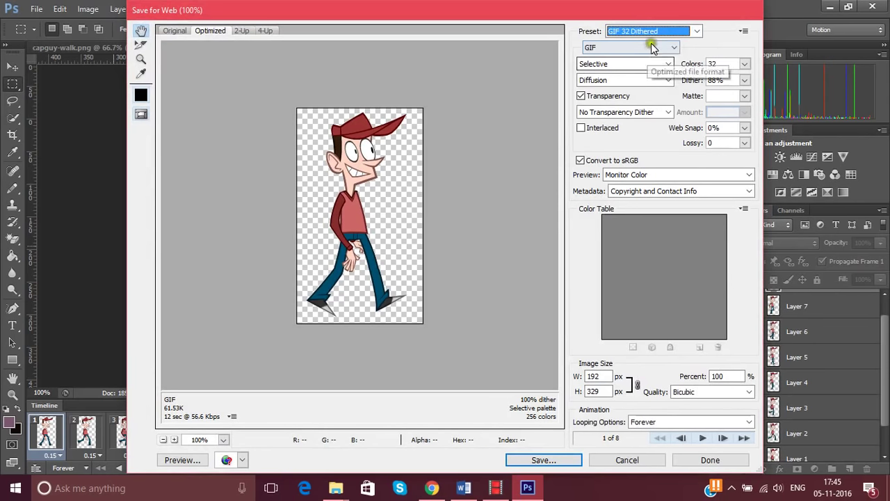
pyautogui.click(659, 33)
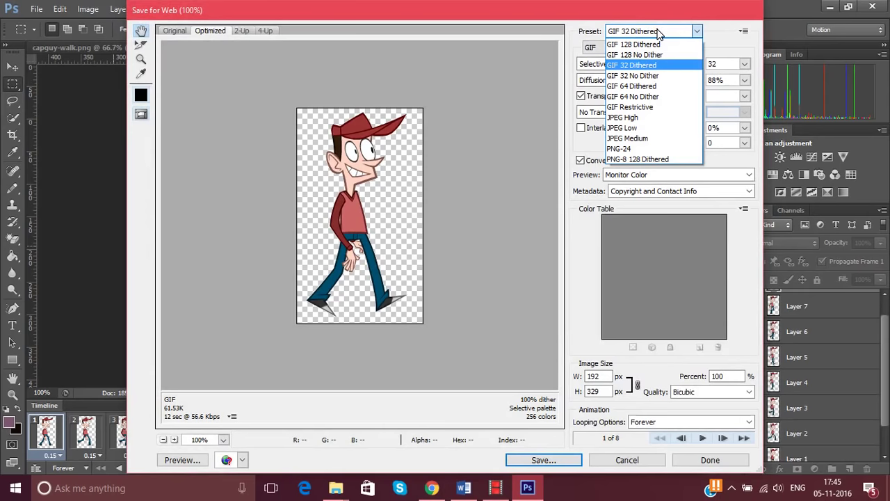
pyautogui.click(635, 65)
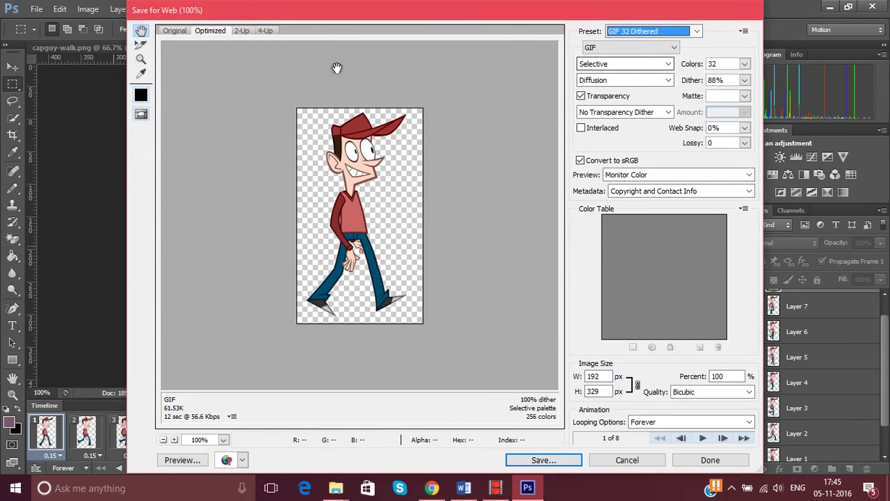
pyautogui.click(172, 31)
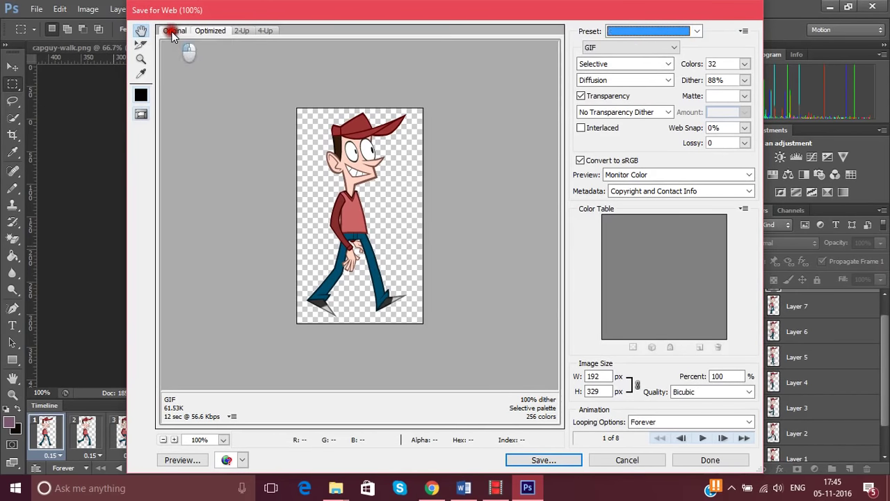
# Step: Save the optimized GIF as GIF-IMAGE on the Desktop and minimize Photoshop
pyautogui.click(549, 460)
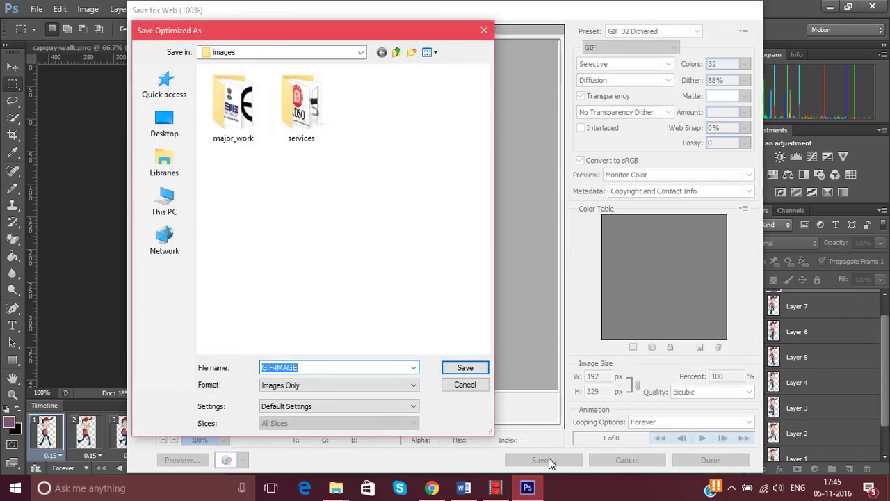
pyautogui.click(165, 123)
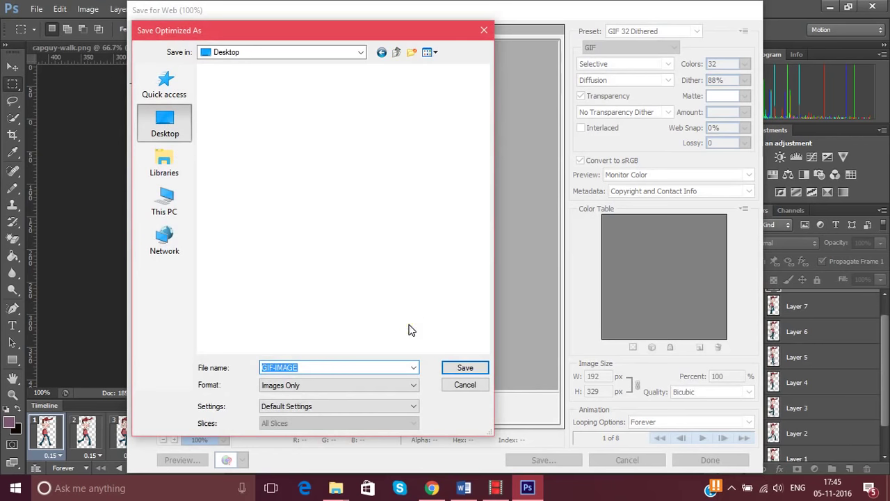
pyautogui.click(465, 371)
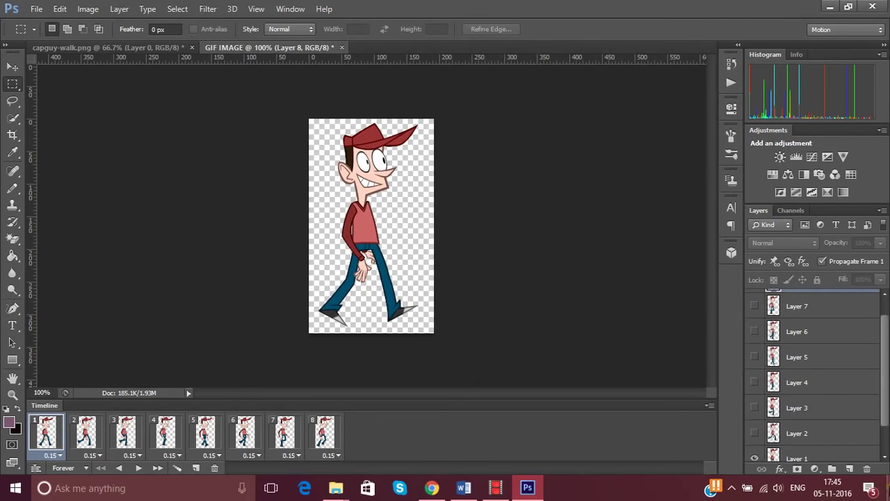
pyautogui.click(888, 487)
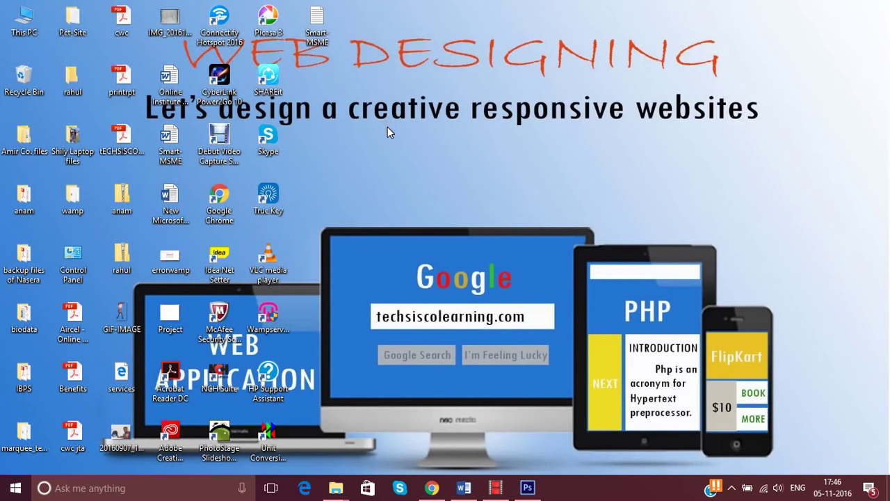
# Step: Open the GIF-IMAGE desktop file with Internet Explorer
pyautogui.rightClick(128, 316)
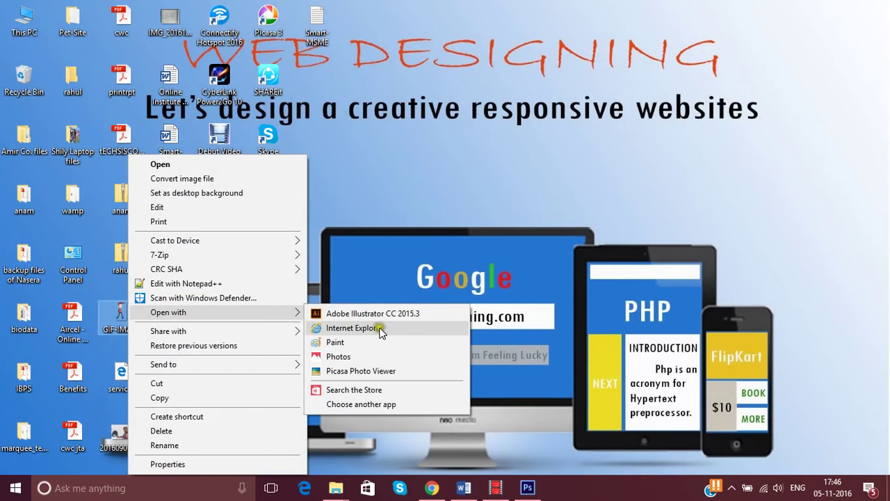
pyautogui.moveTo(169, 312)
pyautogui.click(395, 329)
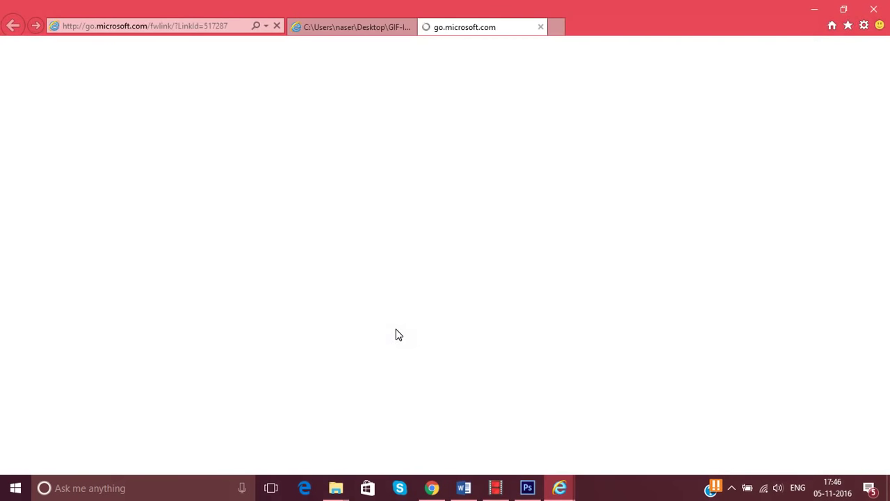
# Step: Close the go.microsoft.com tab, leaving the walking GIF playing, and bring Debut Video Capture forward
pyautogui.click(541, 28)
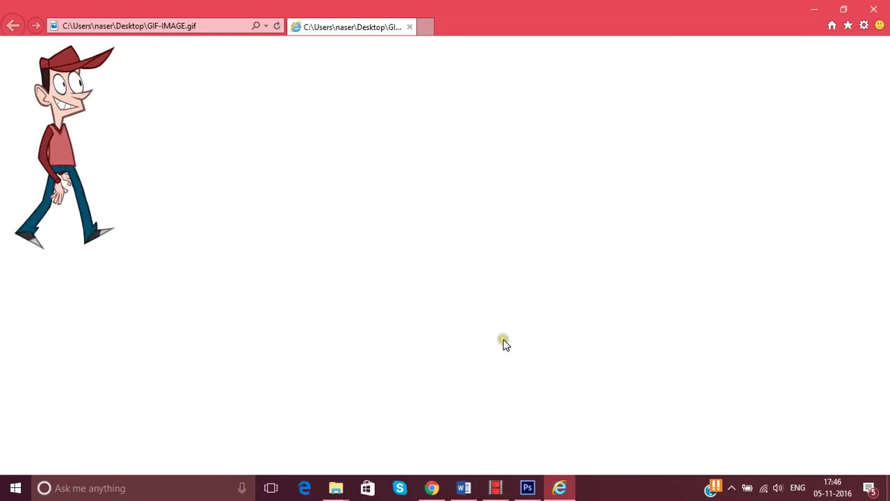
pyautogui.click(496, 488)
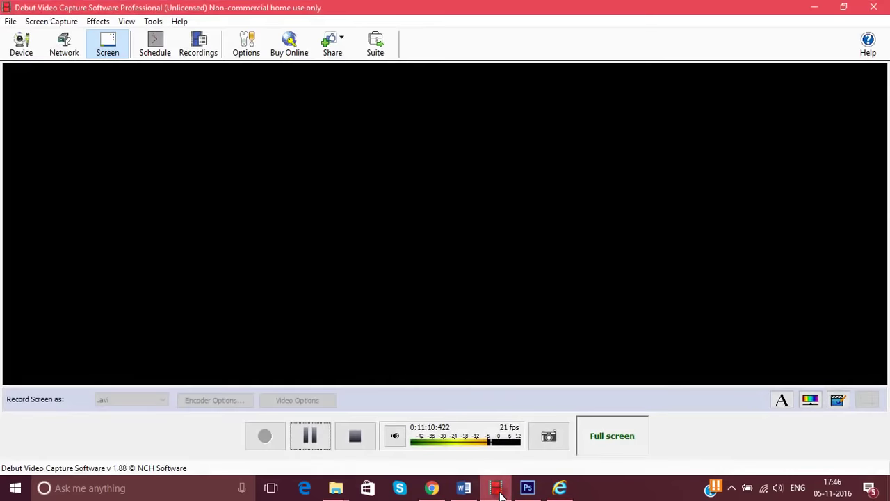